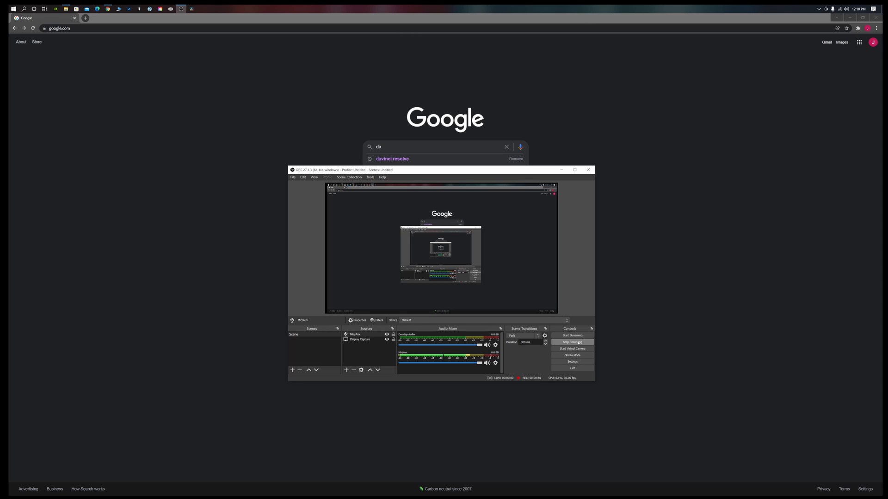
Search Google for "davinci resolve" and view the DaVinci Resolve 17 product page on the Blackmagic Design site
{"action": "left_click", "coordinate": [578, 343]}
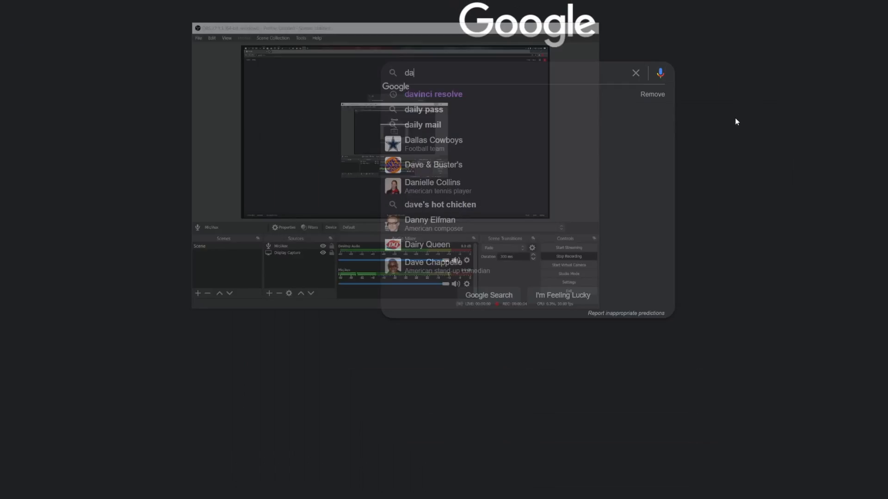
{"action": "left_click", "coordinate": [535, 98]}
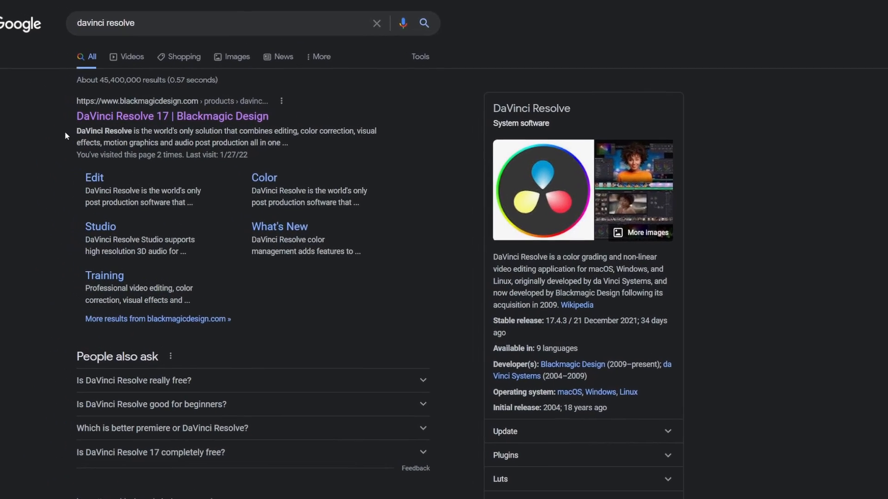
{"action": "left_click", "coordinate": [107, 100]}
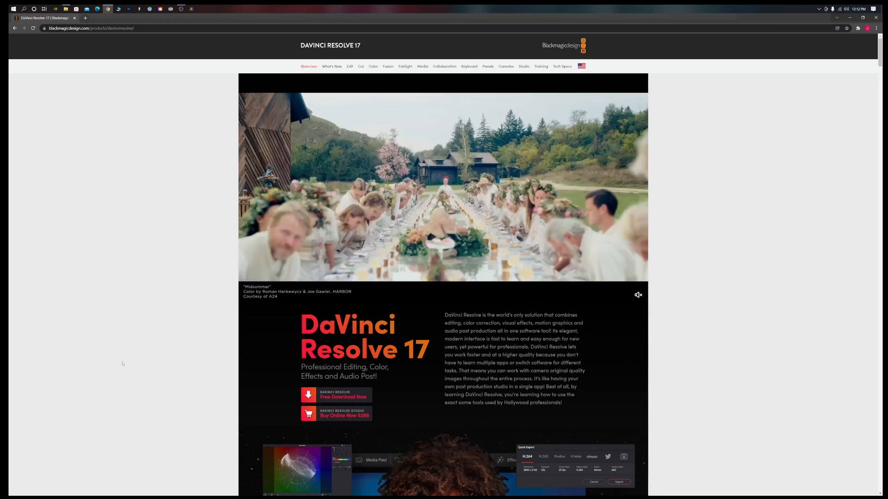
{"action": "scroll", "coordinate": [154, 371], "scroll_direction": "down", "scroll_amount": 3}
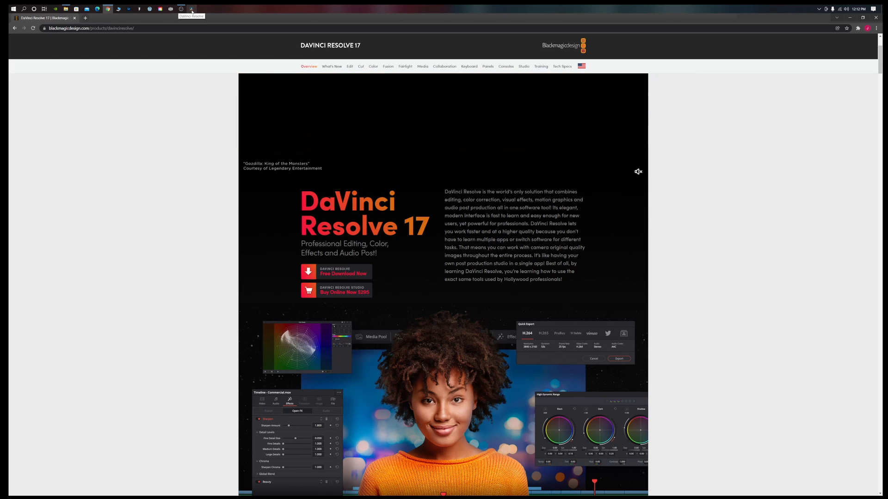
Switch to DaVinci Resolve and open the Untitled Project
{"action": "left_click", "coordinate": [192, 9]}
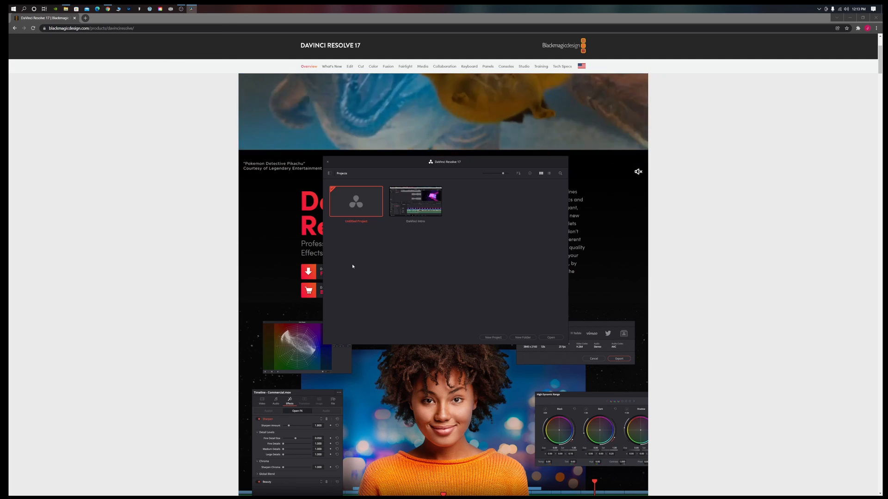
{"action": "double_click", "coordinate": [360, 206]}
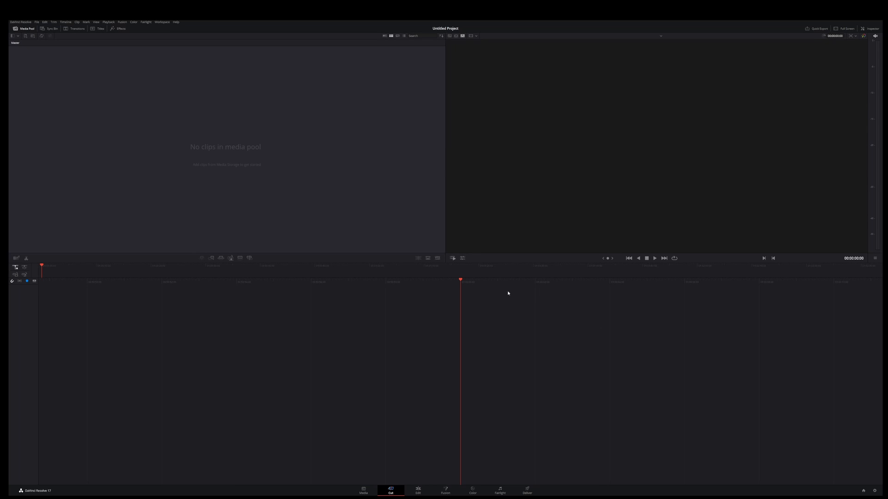
{"action": "right_click", "coordinate": [123, 143]}
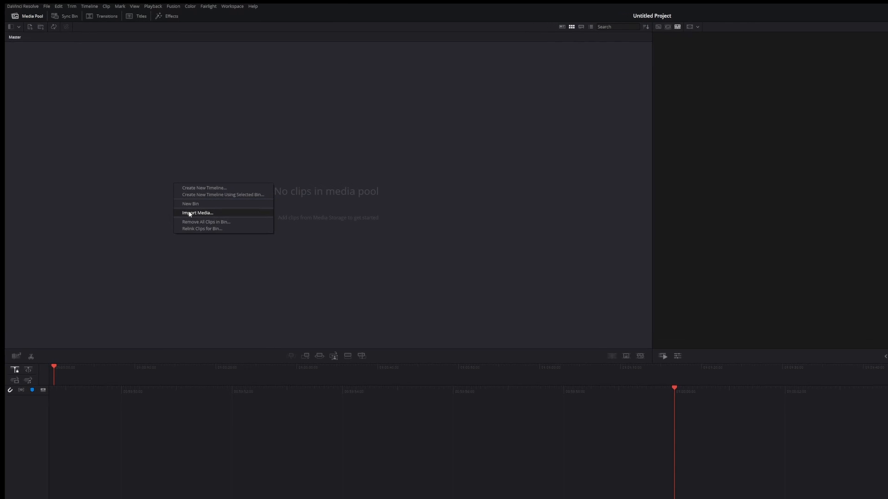
{"action": "left_click", "coordinate": [181, 198]}
{"action": "left_click", "coordinate": [332, 254]}
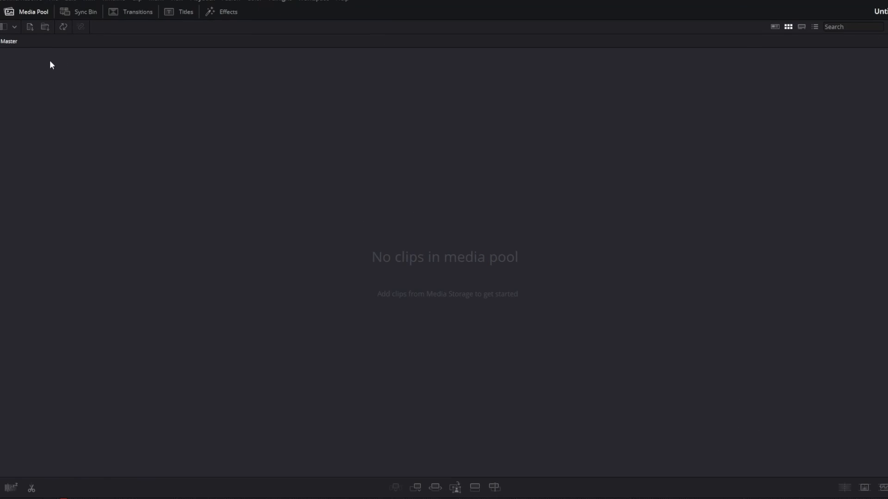
{"action": "left_click", "coordinate": [54, 0]}
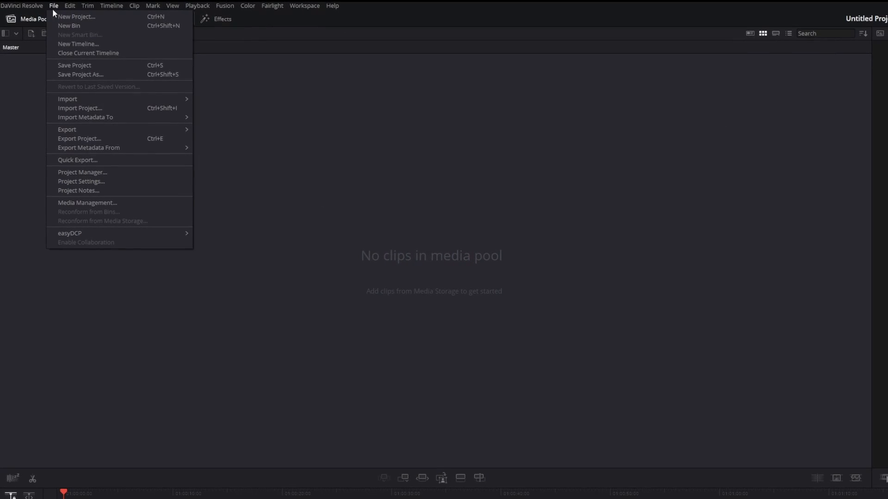
{"action": "mouse_move", "coordinate": [95, 99]}
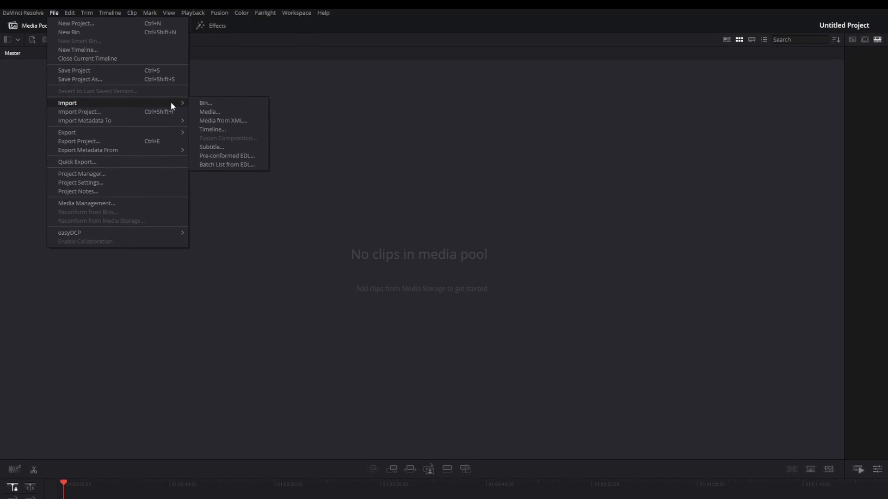
{"action": "left_click", "coordinate": [212, 112]}
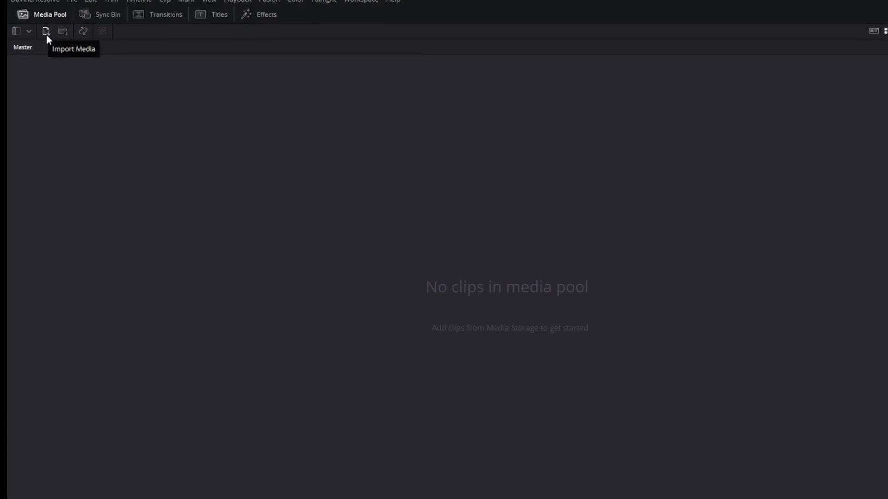
{"action": "left_click", "coordinate": [47, 37]}
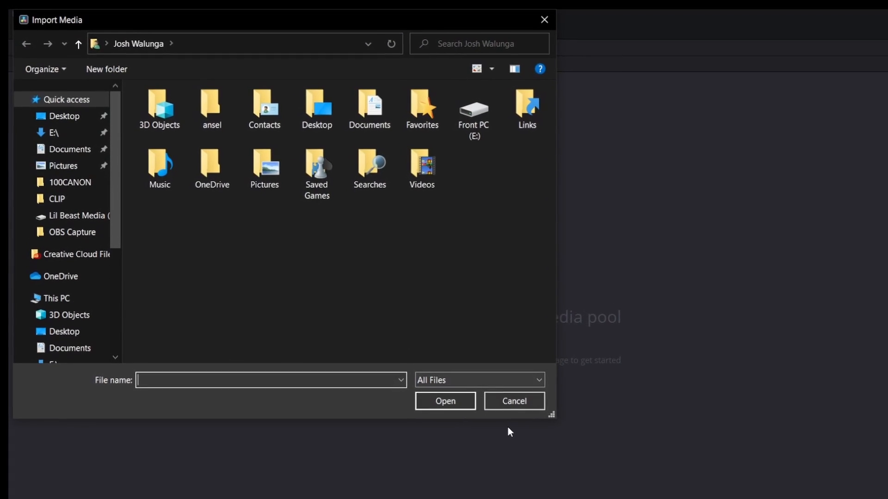
{"action": "left_click", "coordinate": [519, 415]}
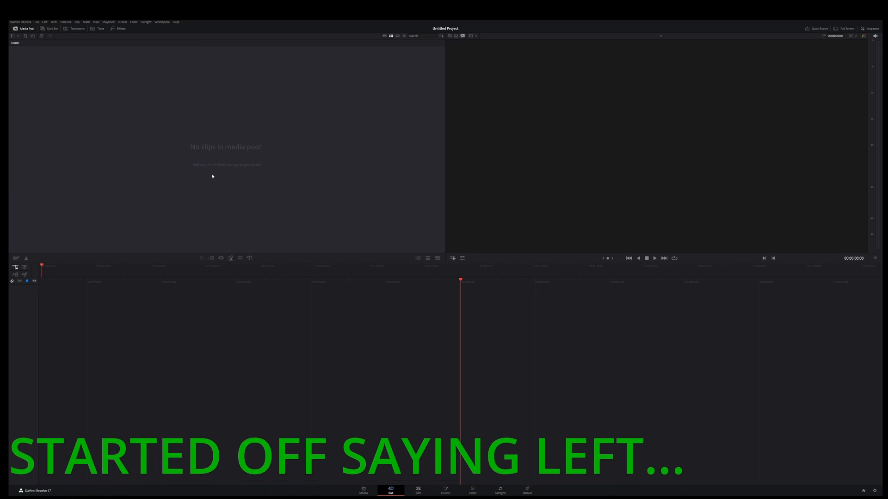
Import MVI_5035.MP4 from the DECOGEAR Videos folder on the Lil Beast Media drive, changing the project frame rate to match the clip
{"action": "right_click", "coordinate": [196, 166]}
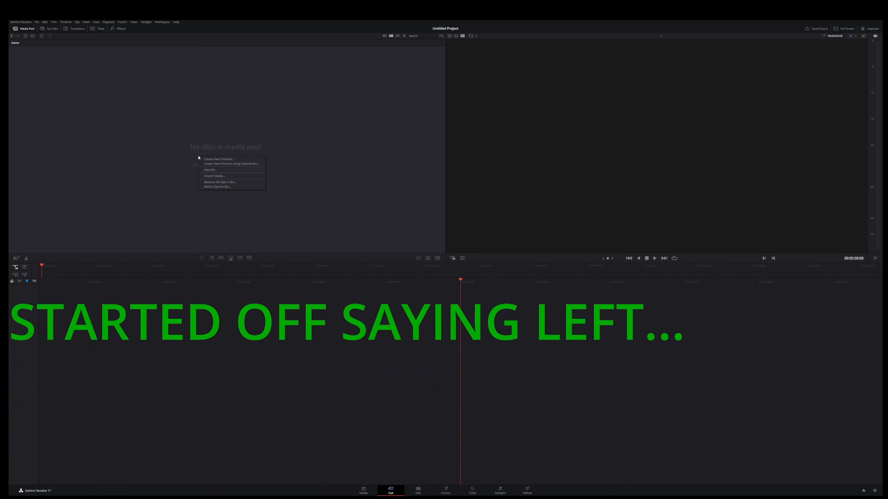
{"action": "left_click", "coordinate": [214, 176]}
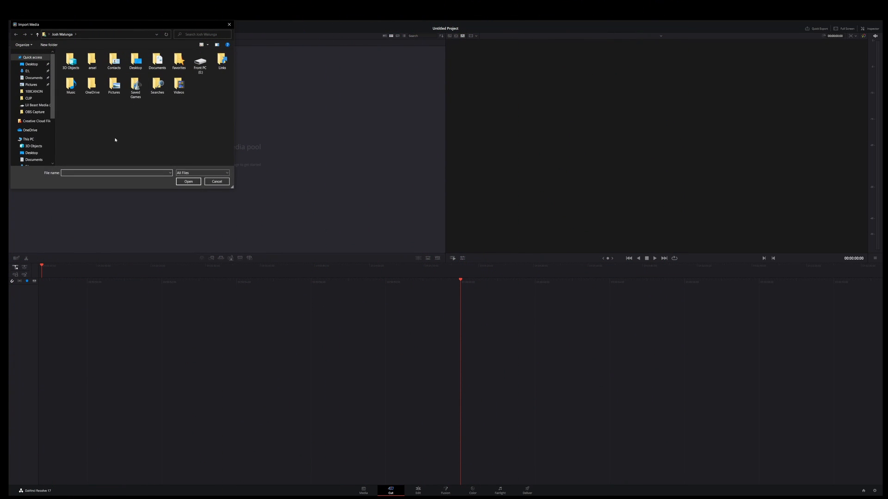
{"action": "scroll", "coordinate": [53, 149], "scroll_direction": "down", "scroll_amount": 3}
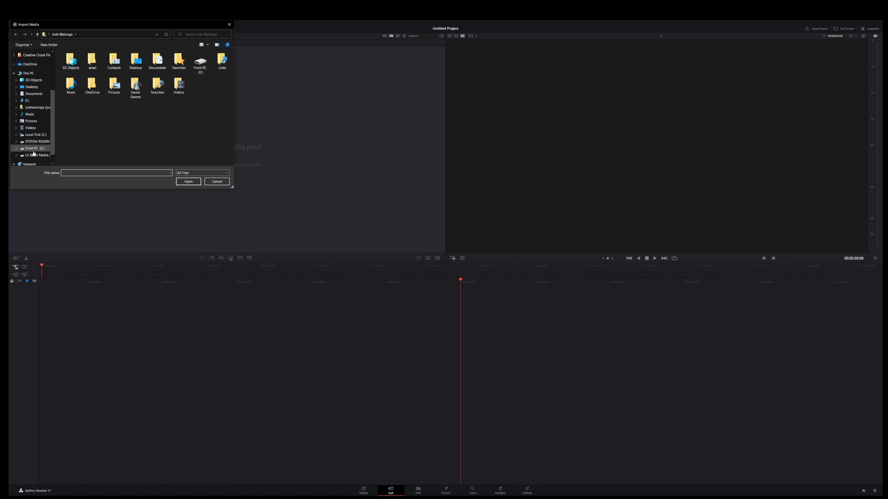
{"action": "left_click", "coordinate": [33, 155]}
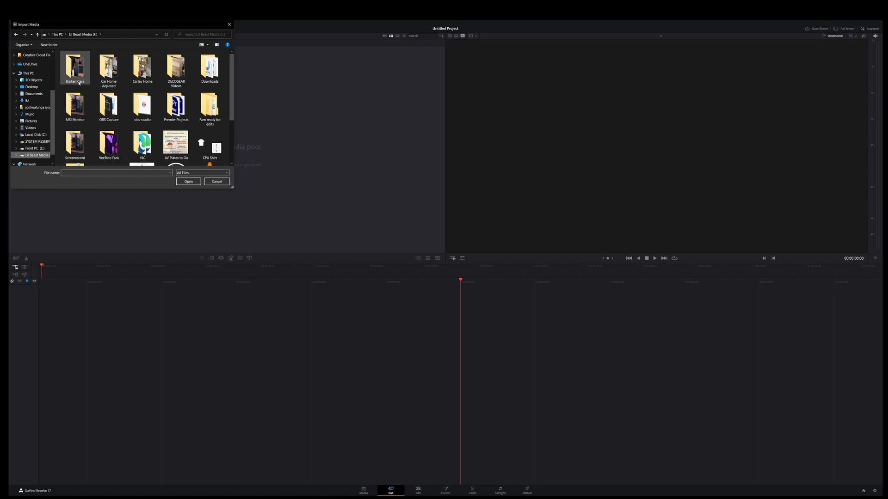
{"action": "double_click", "coordinate": [175, 68]}
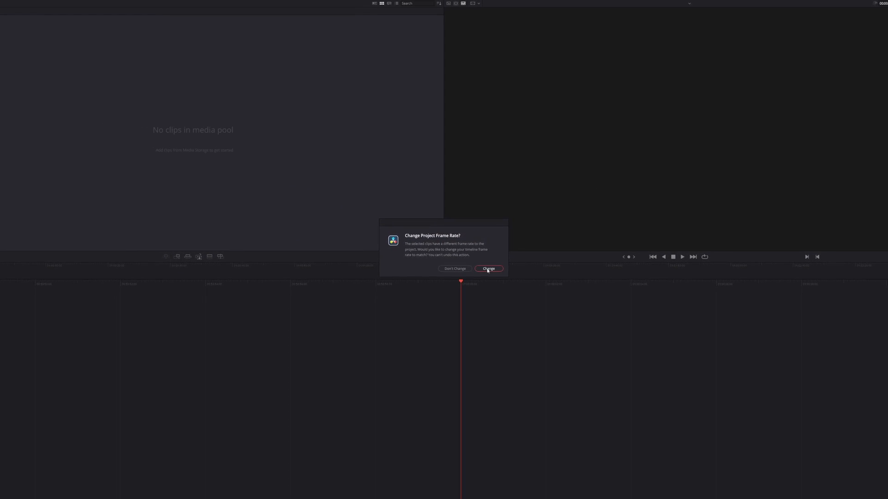
{"action": "left_click", "coordinate": [488, 270]}
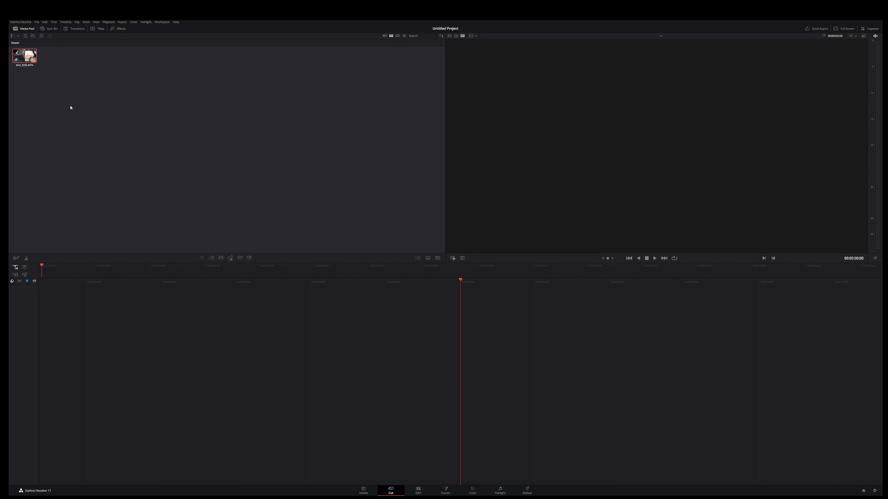
Create a bin named Videos in the media pool and move MVI_5035.MP4 into it
{"action": "right_click", "coordinate": [187, 132]}
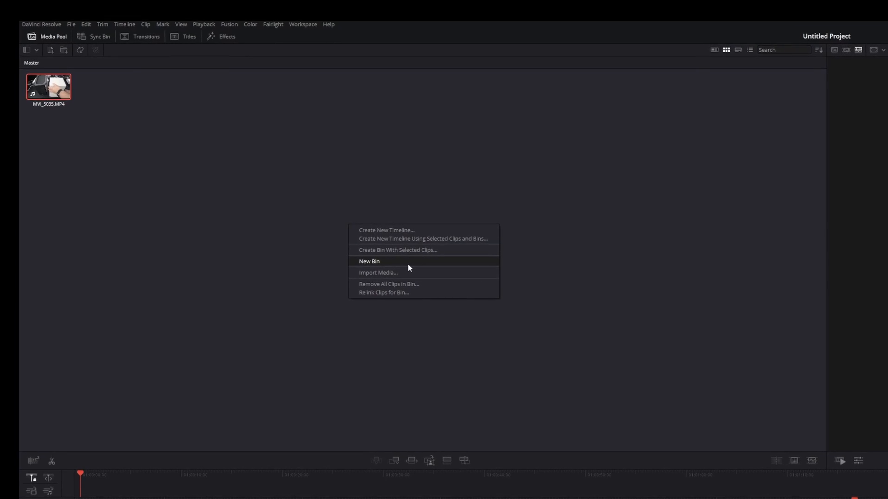
{"action": "left_click", "coordinate": [414, 266]}
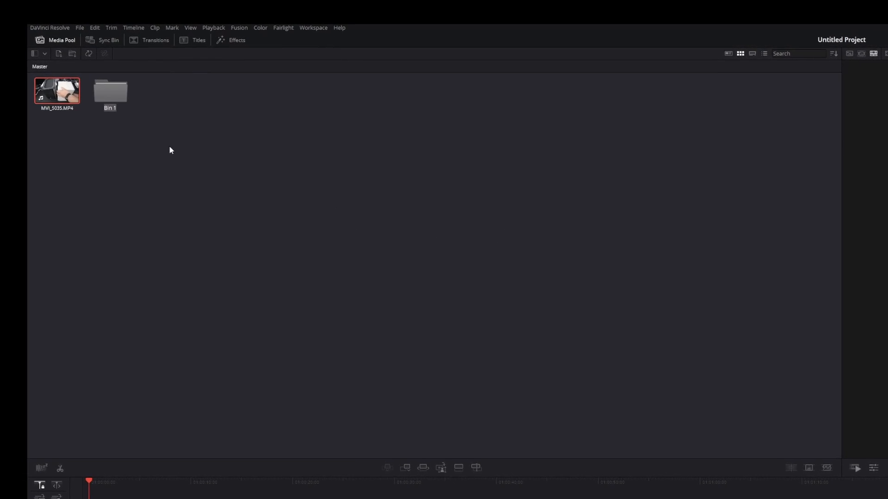
{"action": "type", "text": "Video"}
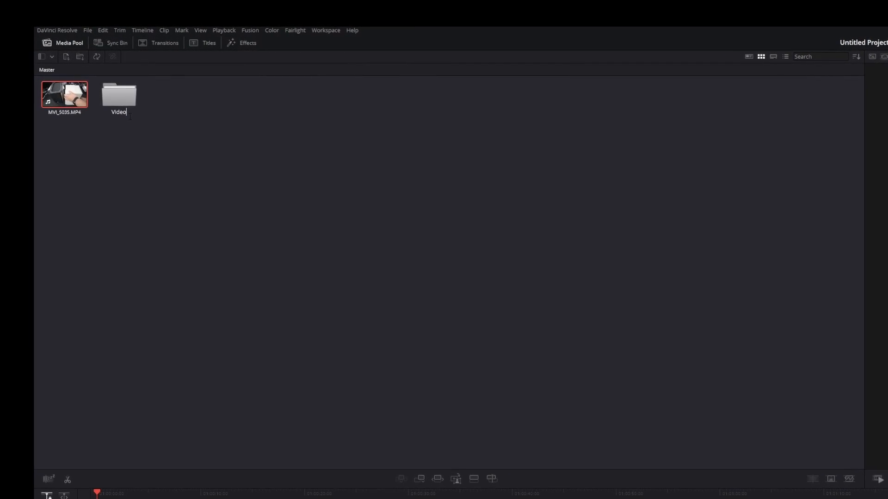
{"action": "key", "text": "Return"}
{"action": "type", "text": "s"}
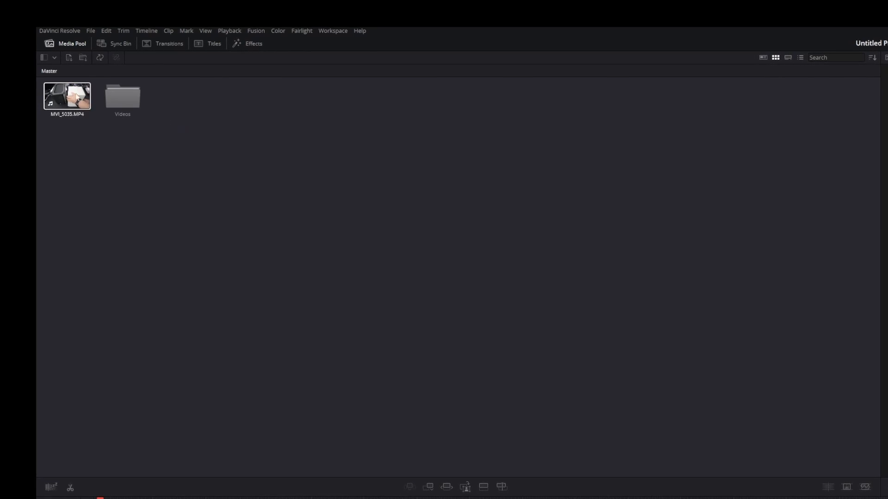
{"action": "left_click_drag", "start_coordinate": [67, 94], "coordinate": [124, 97]}
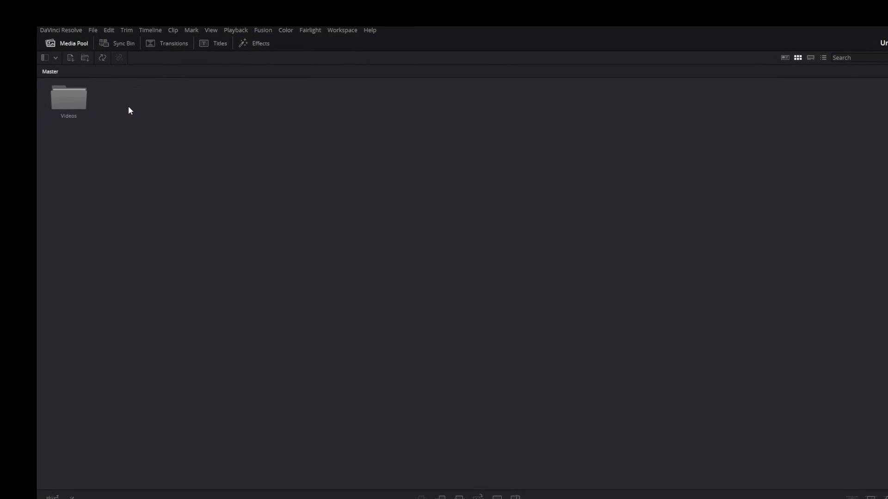
Create a second bin named Sounds in the media pool
{"action": "right_click", "coordinate": [140, 122]}
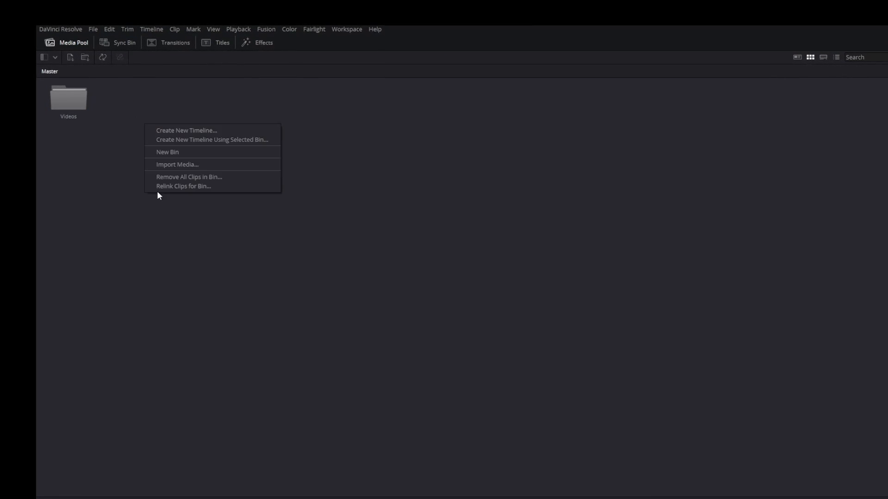
{"action": "left_click", "coordinate": [182, 152]}
{"action": "type", "text": "Sounds"}
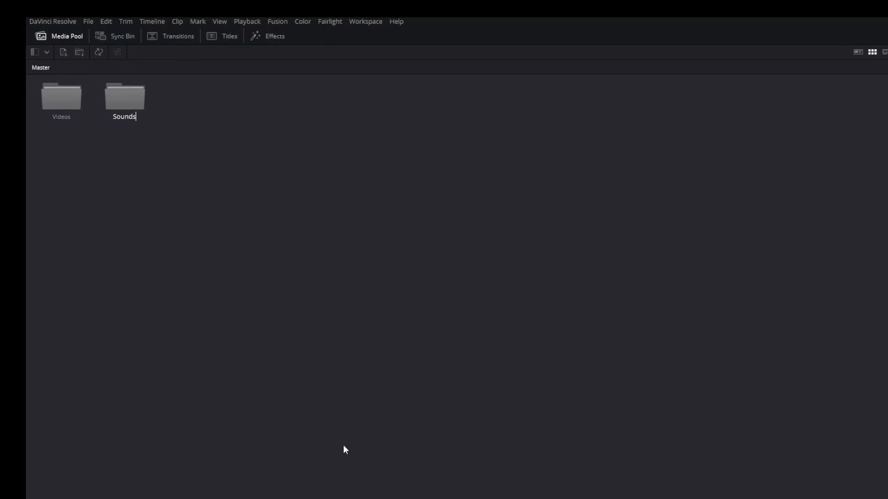
{"action": "key", "text": "Return"}
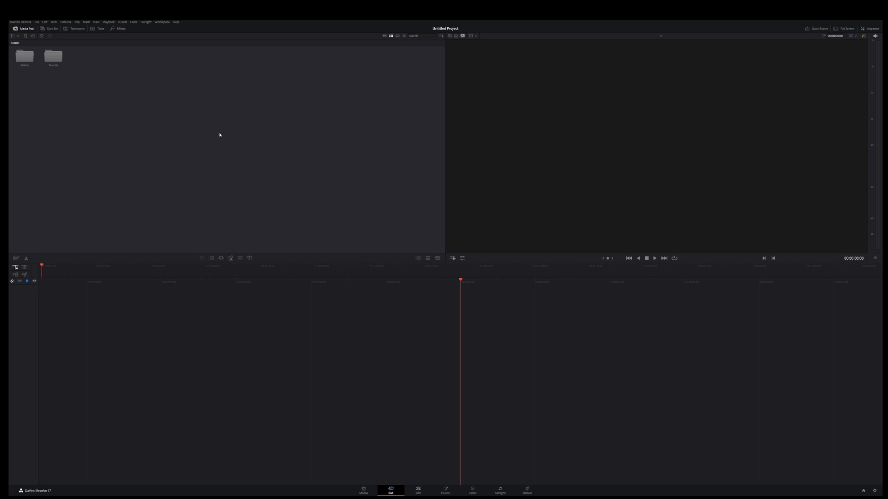
Open the Videos bin and preview MVI_5035.MP4 in the source viewer, briefly playing it from about 45 seconds in
{"action": "double_click", "coordinate": [30, 67]}
{"action": "left_click", "coordinate": [25, 57]}
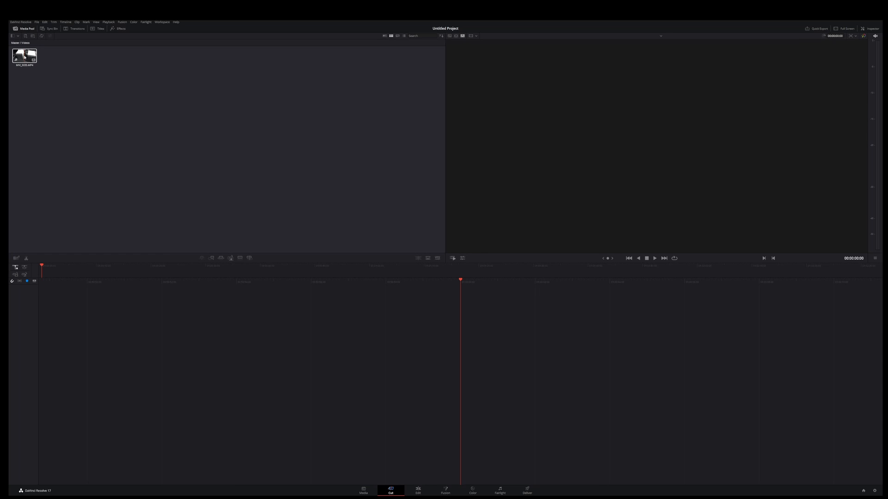
{"action": "left_click", "coordinate": [25, 57]}
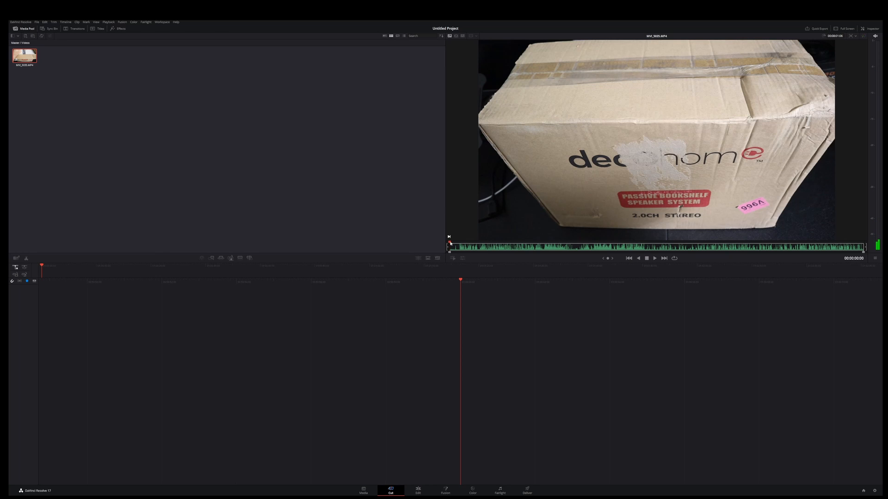
{"action": "left_click_drag", "start_coordinate": [461, 243], "coordinate": [486, 245]}
{"action": "key", "text": "space"}
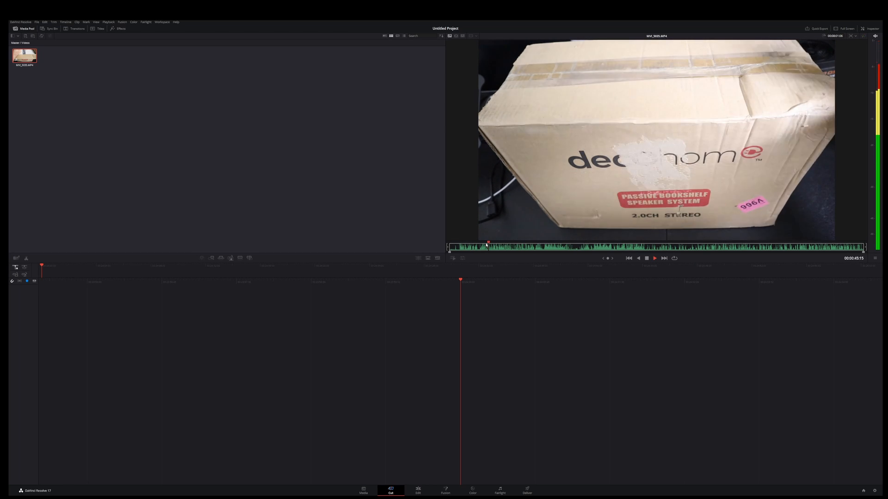
{"action": "key", "text": "space"}
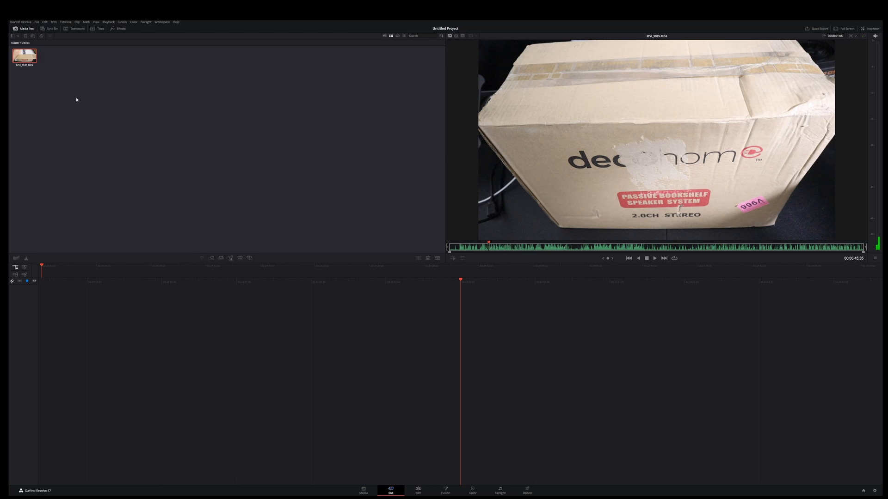
Place MVI_5035.MP4 on the empty timeline and play back its opening seconds
{"action": "left_click_drag", "start_coordinate": [25, 55], "coordinate": [472, 410]}
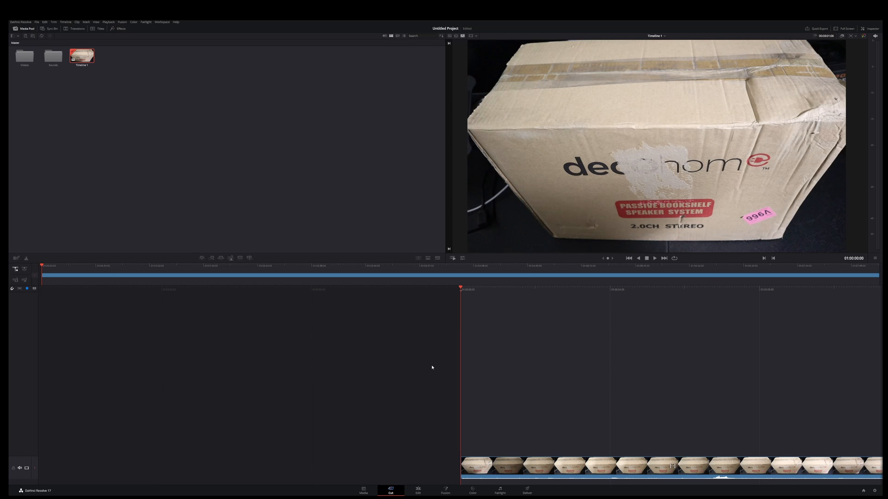
{"action": "key", "text": "space"}
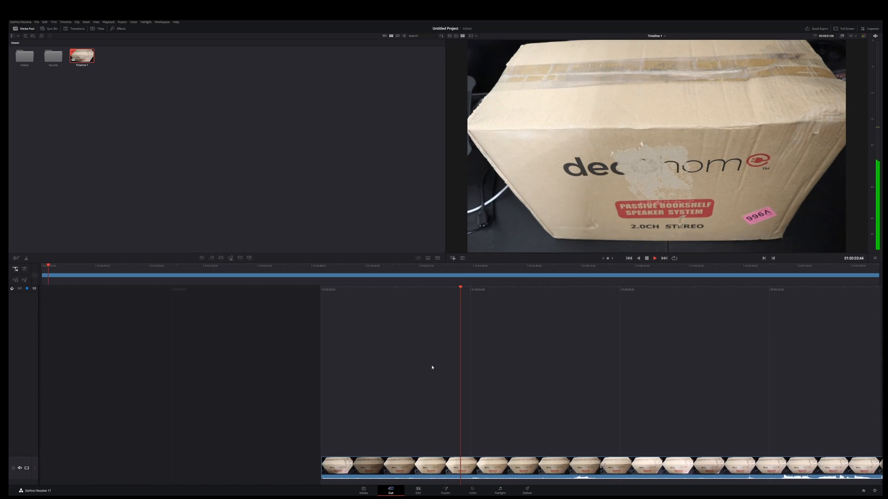
{"action": "key", "text": "space"}
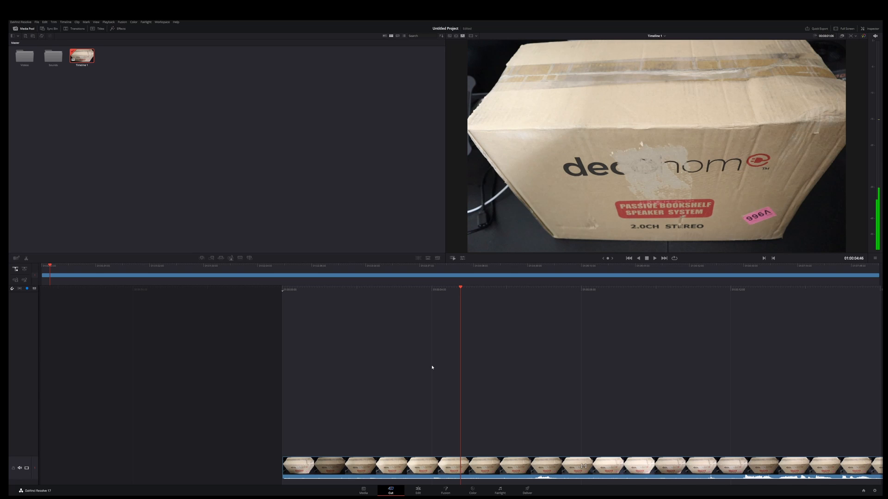
{"action": "key", "text": "space"}
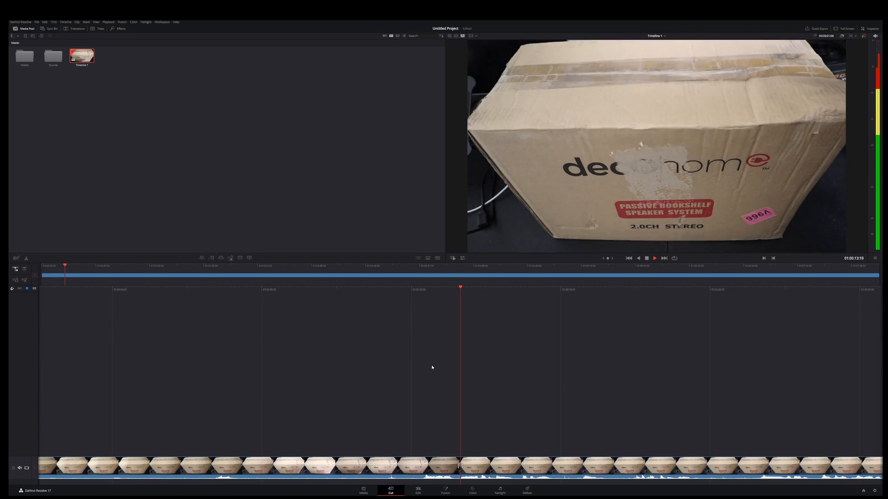
Stop playback, scrub the timeline back slightly to about 12 seconds, and switch to the Edit page
{"action": "key", "text": "space"}
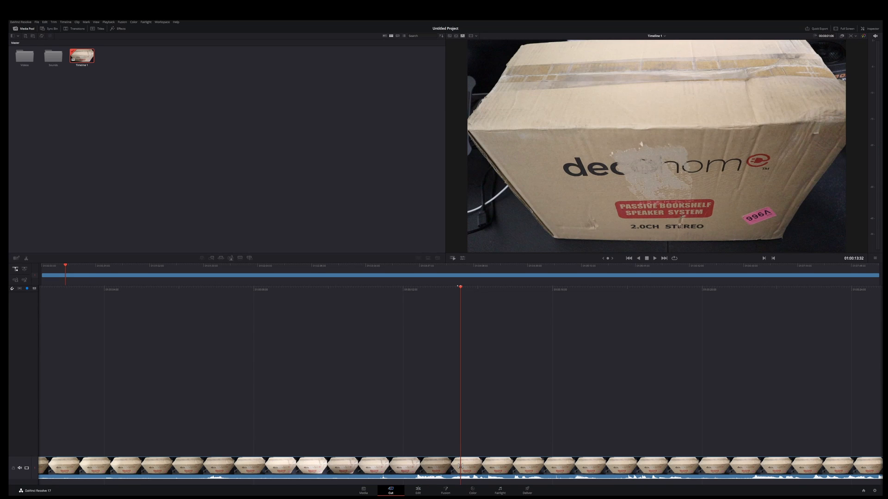
{"action": "left_click_drag", "start_coordinate": [460, 287], "coordinate": [507, 290]}
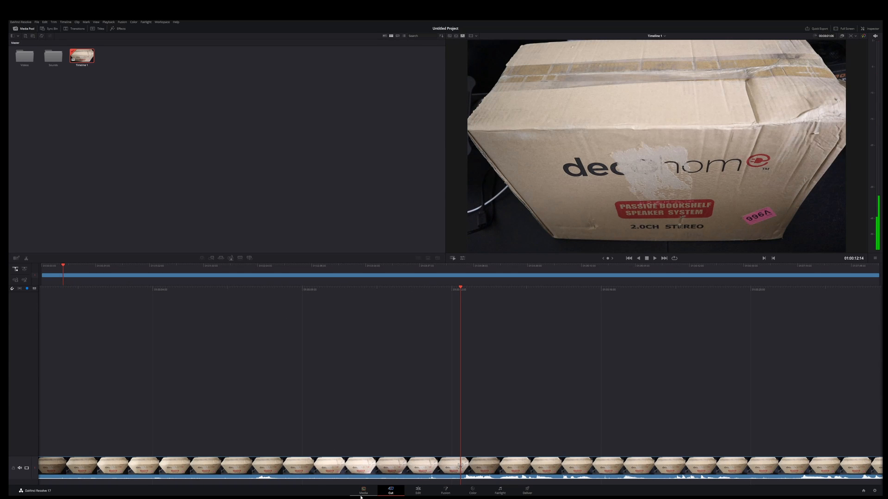
{"action": "left_click", "coordinate": [418, 491]}
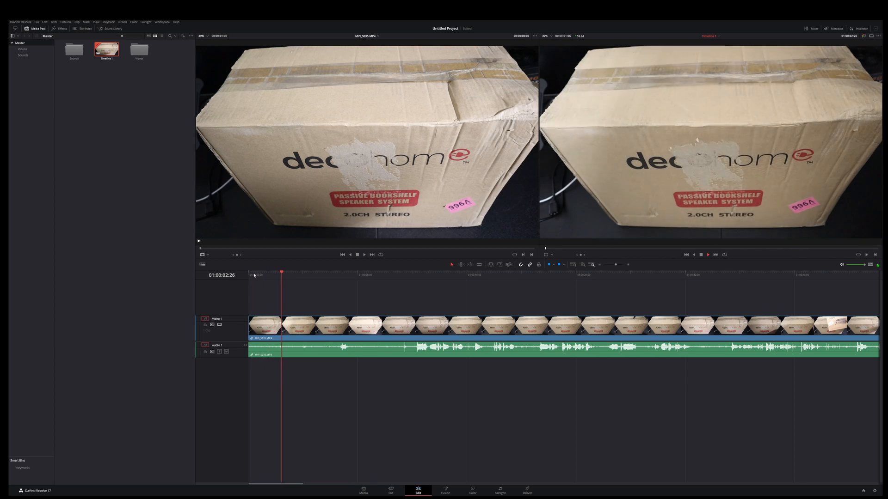
Play through the opening of the clip in two passes to find where the main audio starts, stopping at 01:00:11:58
{"action": "key", "text": "space"}
{"action": "left_click_drag", "start_coordinate": [284, 271], "coordinate": [338, 277]}
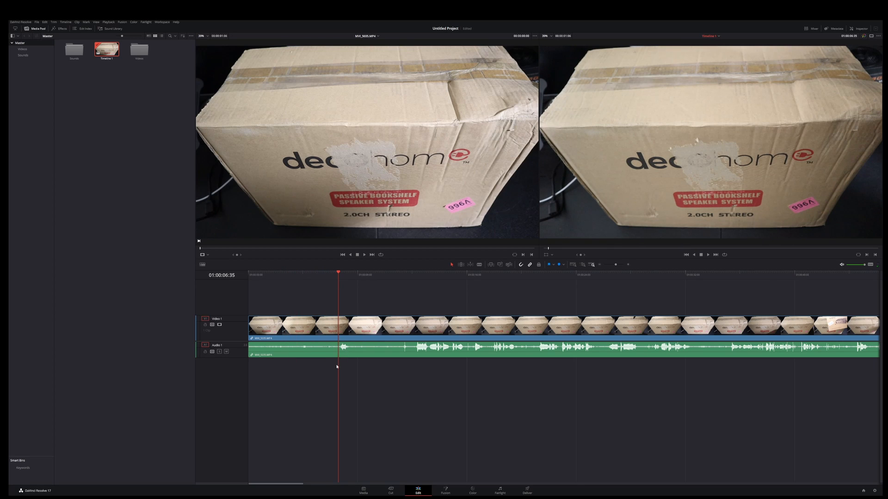
{"action": "key", "text": "space"}
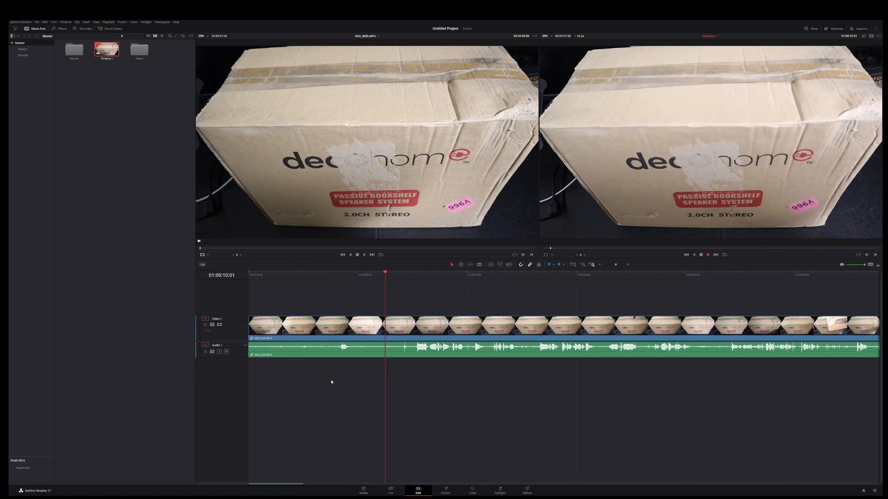
{"action": "key", "text": "space"}
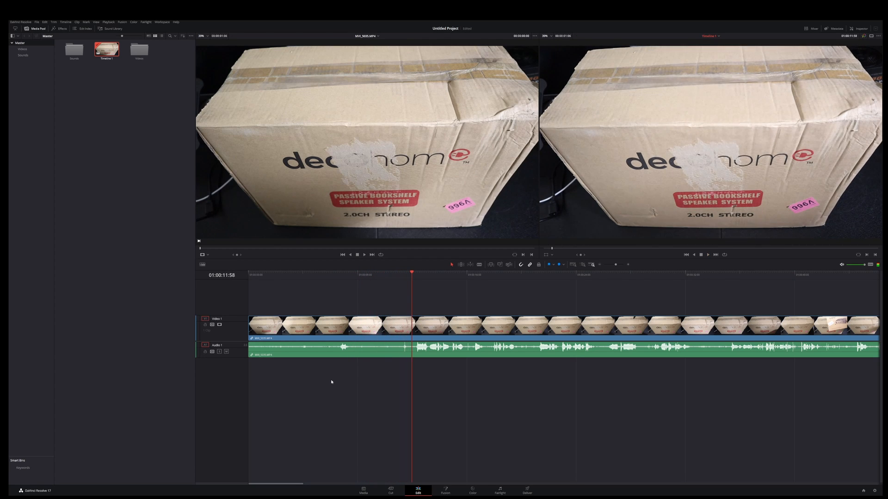
Split the clip at about 12 seconds, where the louder audio starts, and ripple-delete the opening section before the split
{"action": "left_click", "coordinate": [479, 264]}
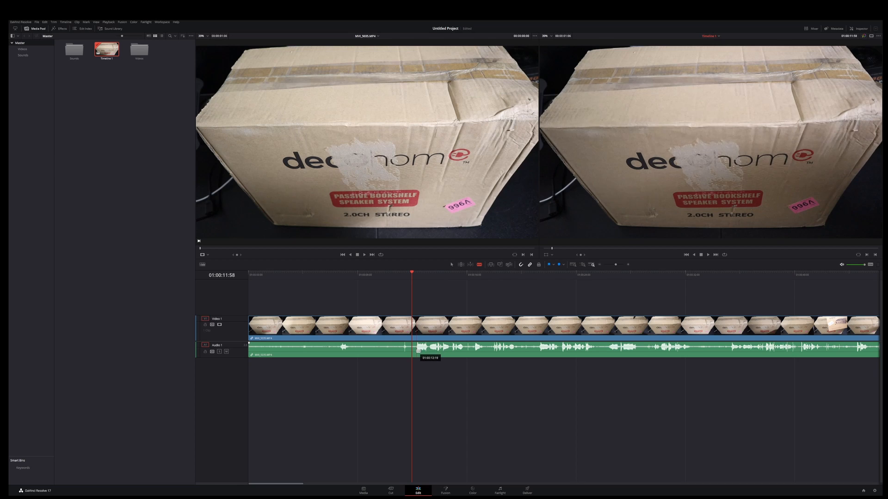
{"action": "left_click", "coordinate": [418, 351]}
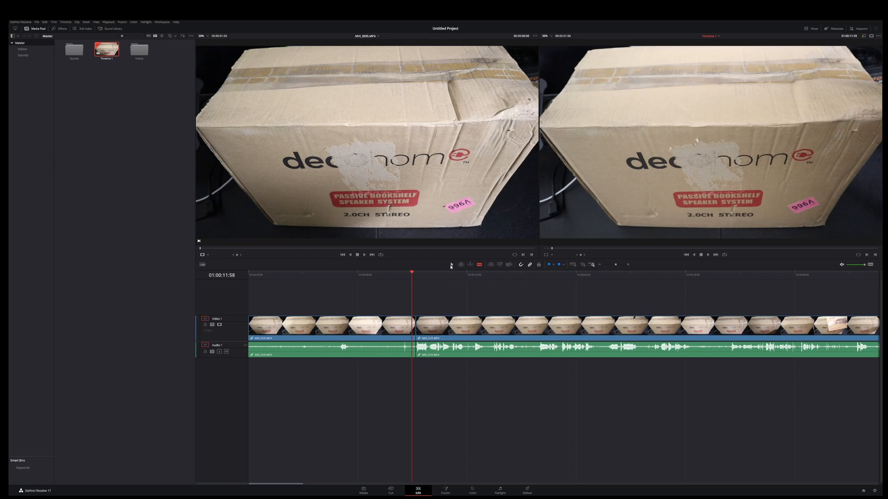
{"action": "left_click", "coordinate": [452, 265]}
{"action": "left_click", "coordinate": [355, 356]}
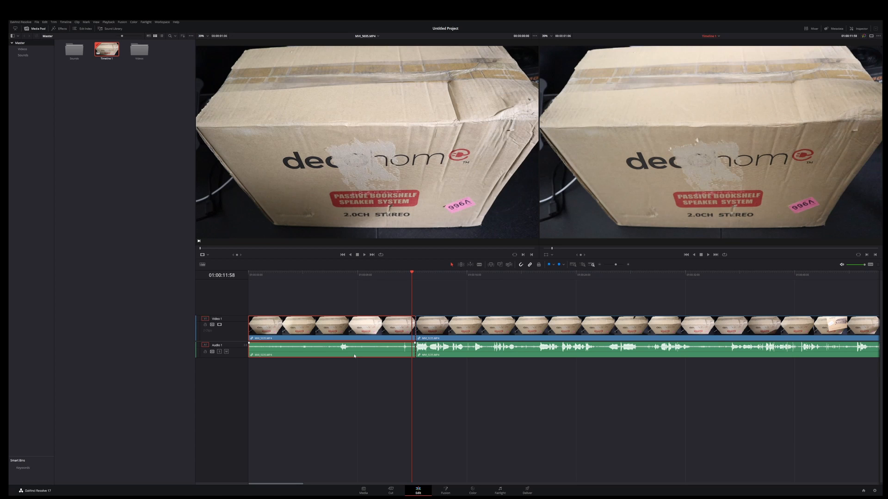
{"action": "key", "text": "Delete"}
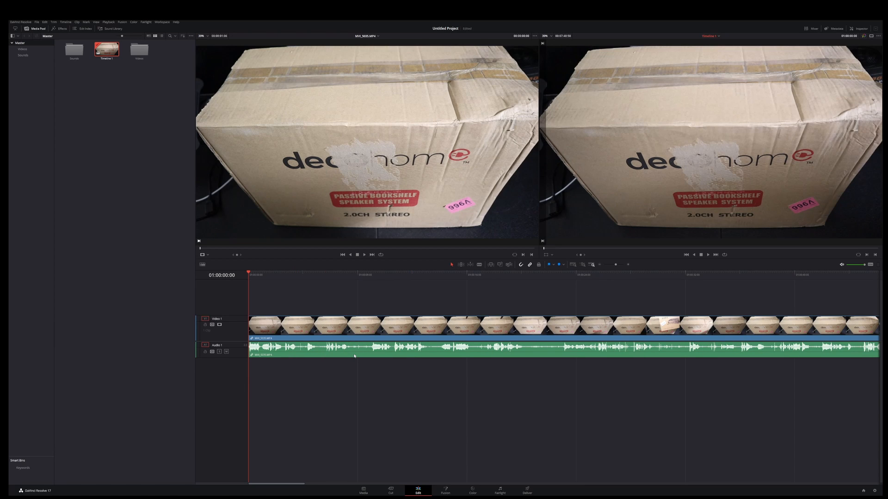
Play back and replay the first five seconds of the trimmed timeline with the Blade tool ready, looking for the next section to cut
{"action": "key", "text": "space"}
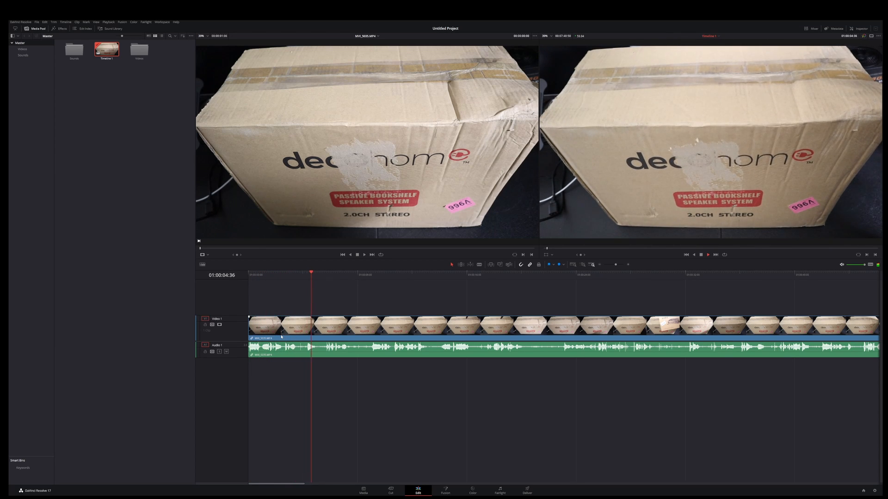
{"action": "key", "text": "space"}
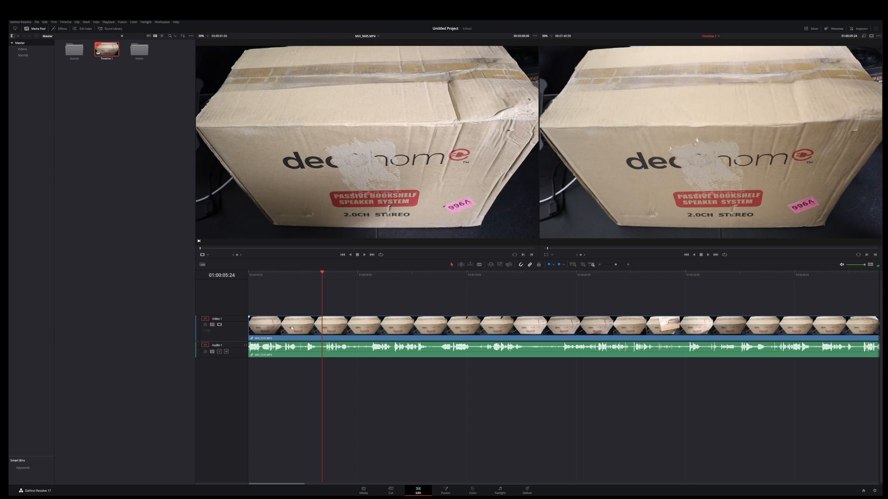
{"action": "left_click", "coordinate": [479, 264]}
{"action": "left_click_drag", "start_coordinate": [319, 270], "coordinate": [298, 288]}
{"action": "key", "text": "space"}
{"action": "key", "text": "space"}
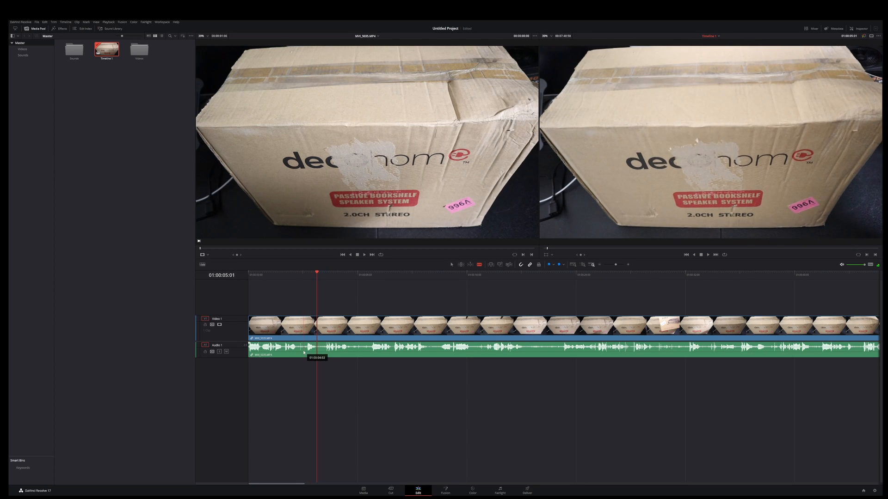
Split the clip at about 4 and 5.5 seconds and ripple-delete the short segment between the splits
{"action": "key", "text": "b"}
{"action": "left_click", "coordinate": [303, 354]}
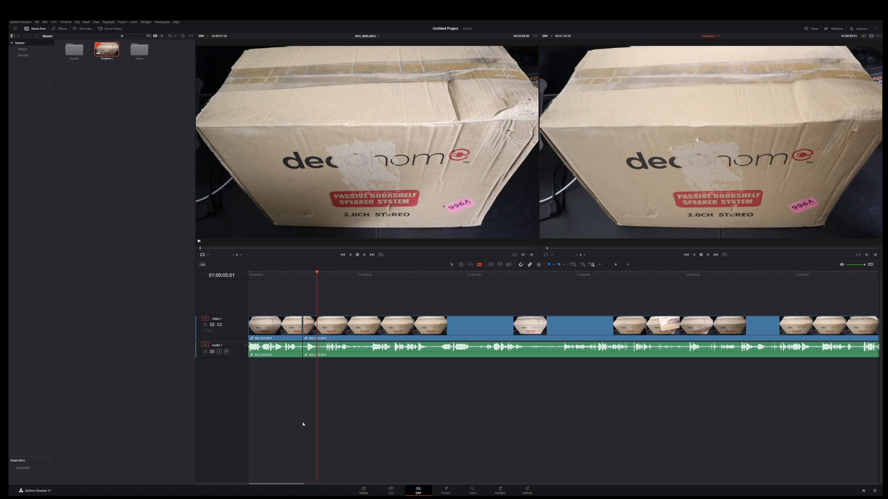
{"action": "left_click", "coordinate": [324, 355]}
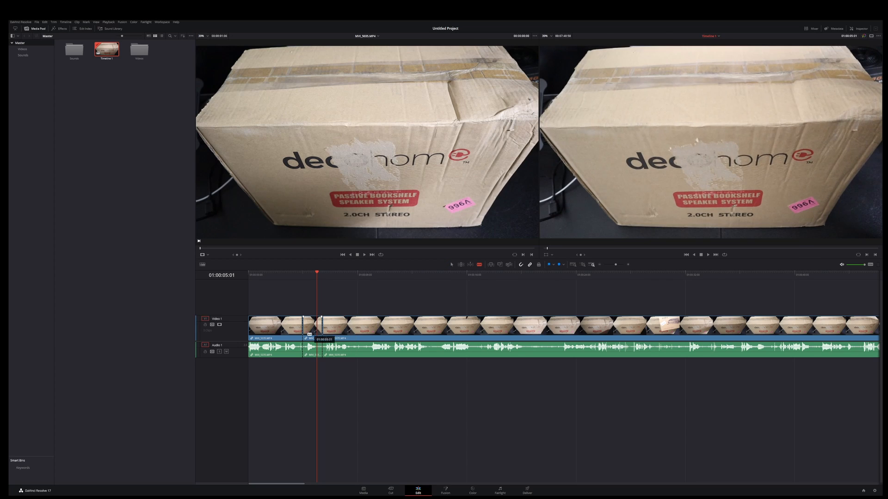
{"action": "left_click", "coordinate": [452, 265]}
{"action": "left_click", "coordinate": [315, 343]}
{"action": "key", "text": "Delete"}
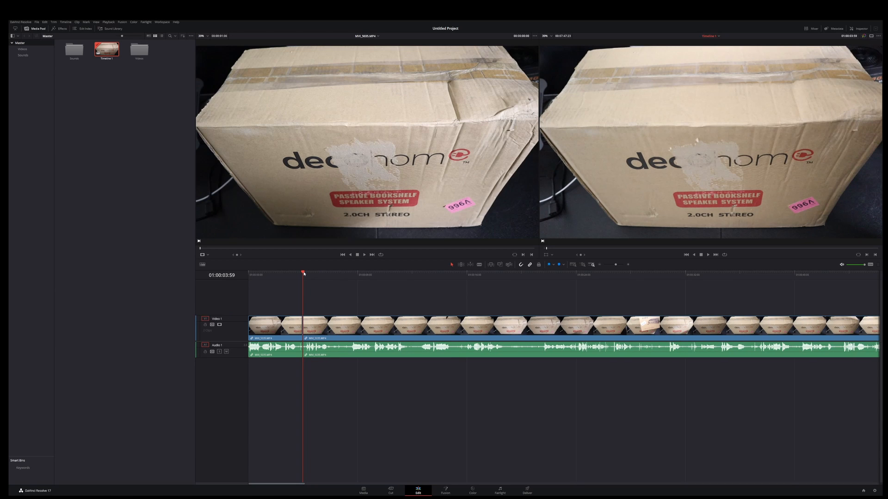
Play back across the join at about 4 seconds and stop at 01:00:08:18
{"action": "left_click_drag", "start_coordinate": [303, 273], "coordinate": [278, 280]}
{"action": "key", "text": "space"}
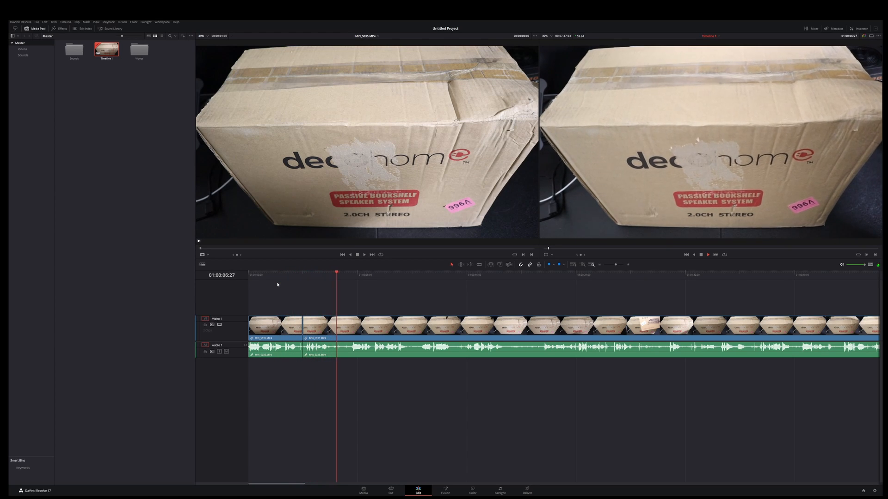
{"action": "key", "text": "space"}
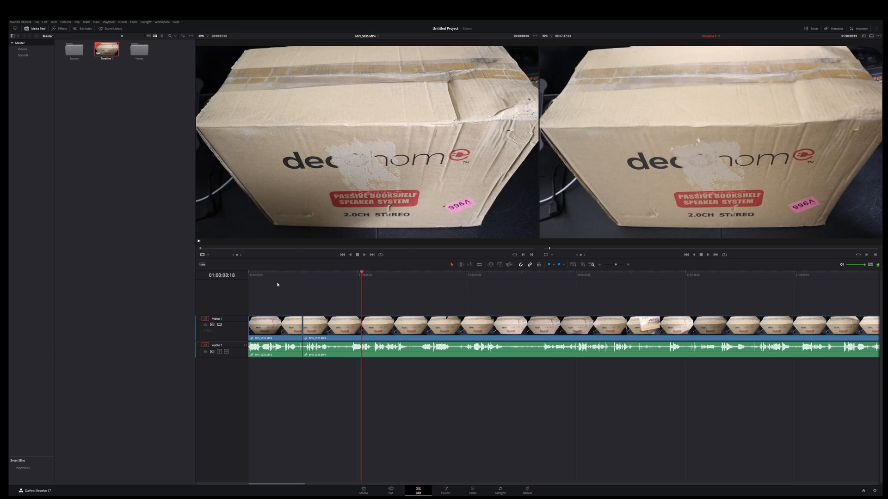
Split the second clip at about 6 and 7.5 seconds and ripple-delete the segment between the splits
{"action": "left_click", "coordinate": [479, 265]}
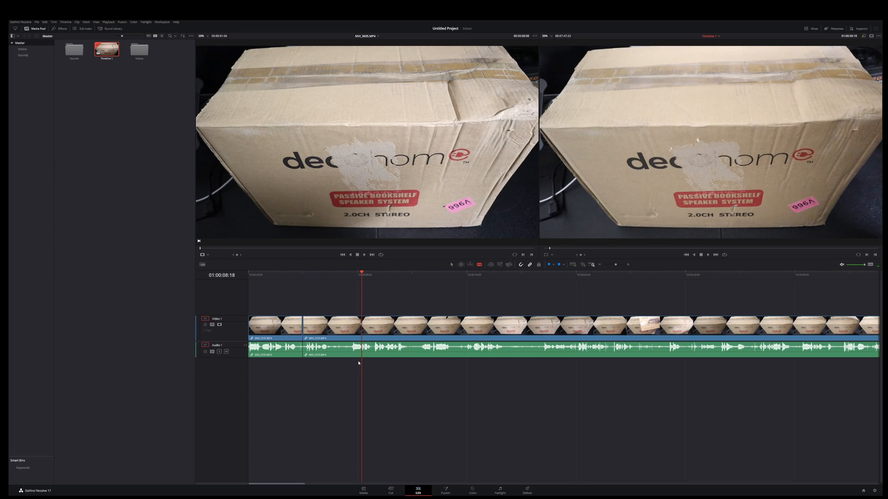
{"action": "left_click", "coordinate": [328, 350]}
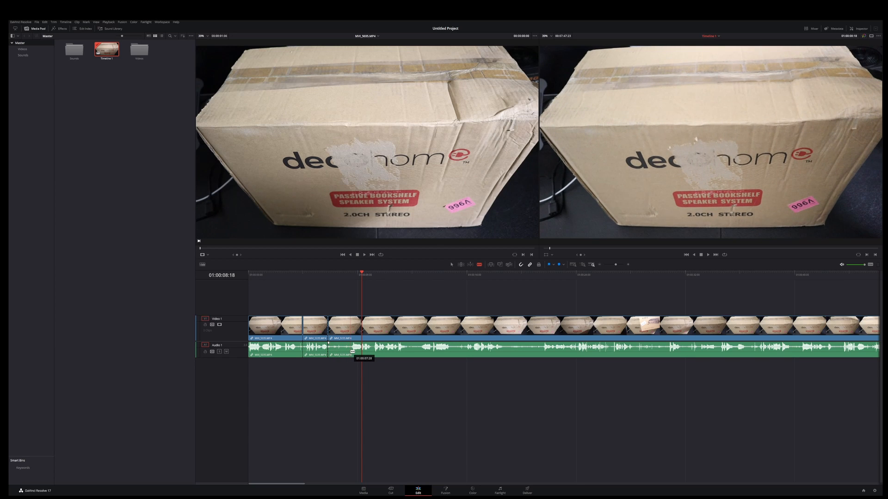
{"action": "left_click", "coordinate": [352, 351]}
{"action": "key", "text": "a"}
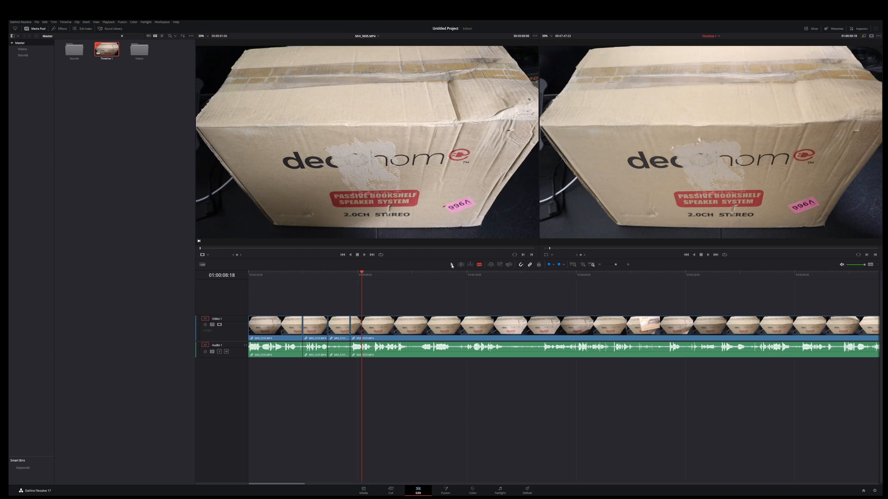
{"action": "left_click", "coordinate": [338, 337]}
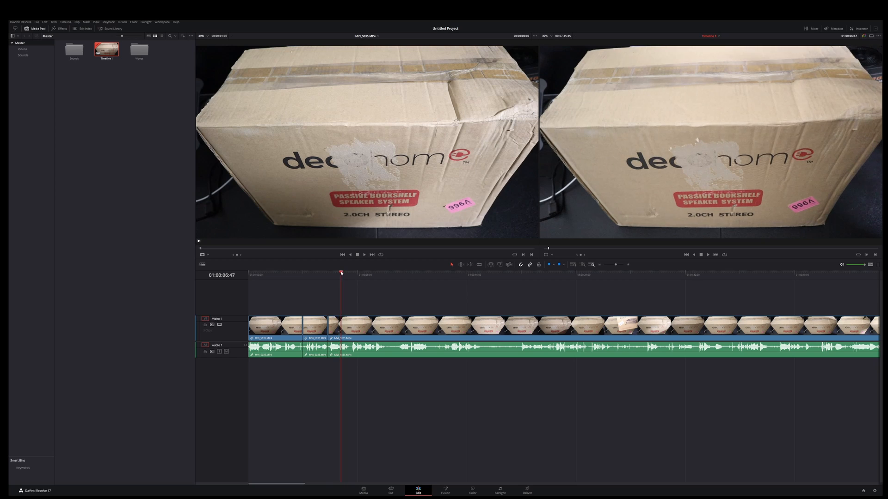
Play twice across the join at about 6 seconds to check it, stopping at 01:00:08:23
{"action": "left_click_drag", "start_coordinate": [342, 273], "coordinate": [315, 283]}
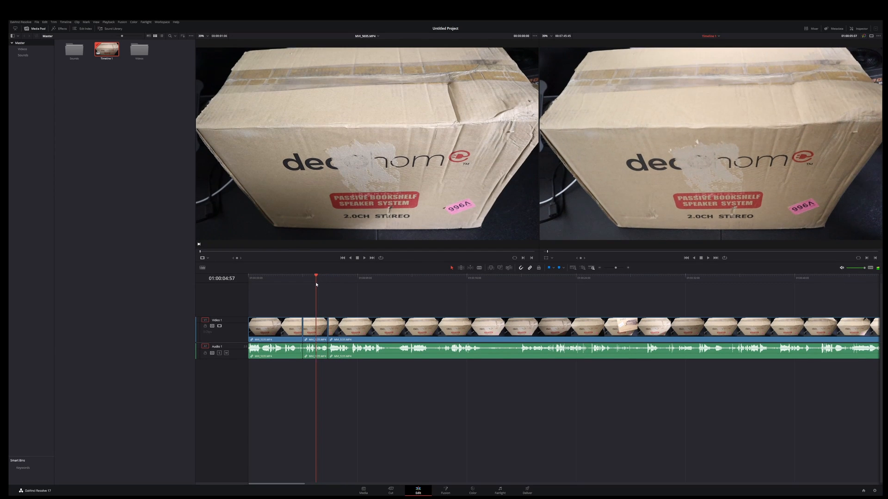
{"action": "key", "text": "space"}
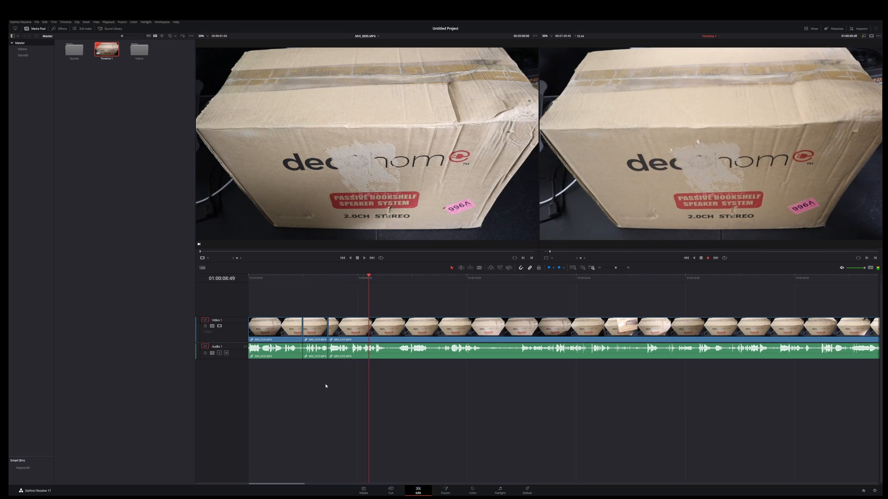
{"action": "key", "text": "space"}
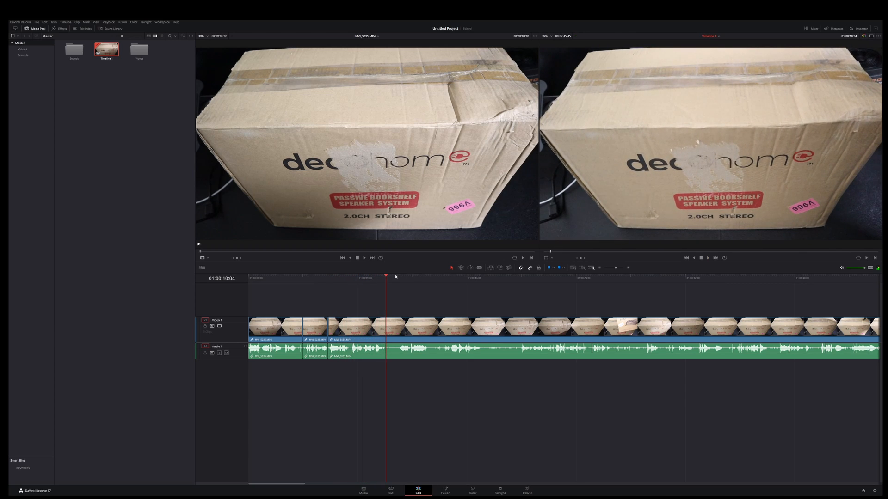
{"action": "left_click_drag", "start_coordinate": [386, 277], "coordinate": [320, 292]}
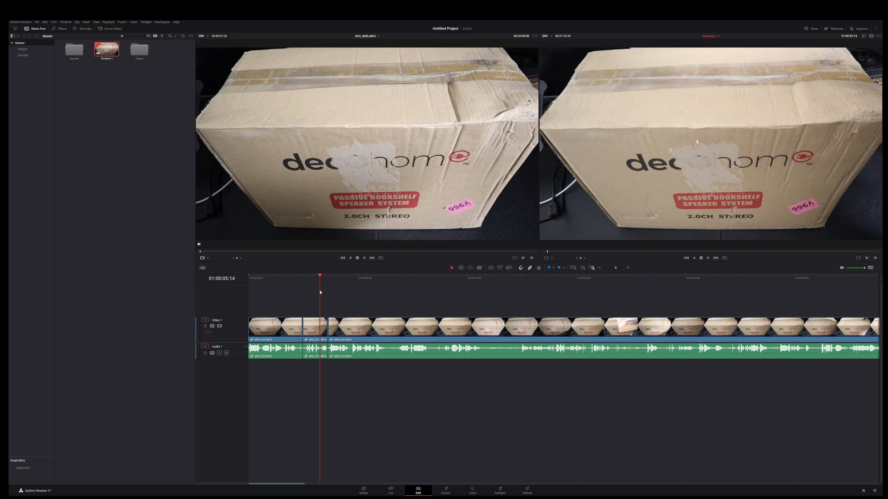
{"action": "key", "text": "space"}
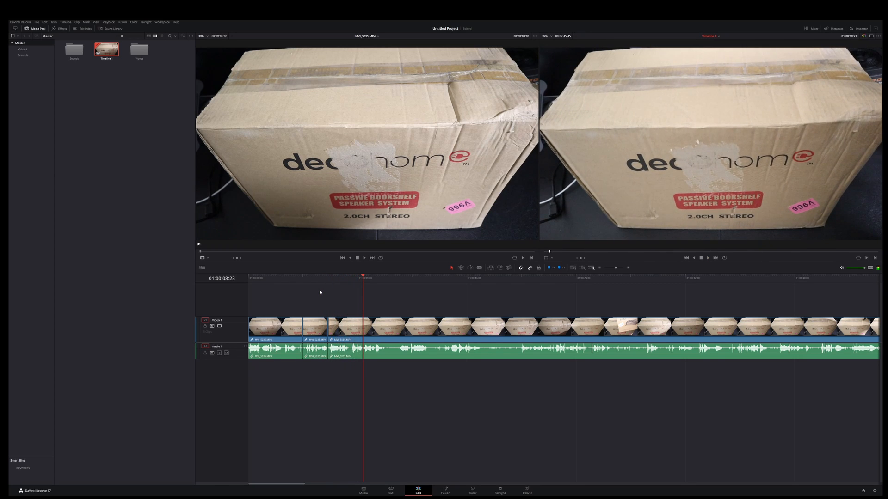
Add a timeline marker at 01:00:08:23 and split the clip at that marker
{"action": "key", "text": "m"}
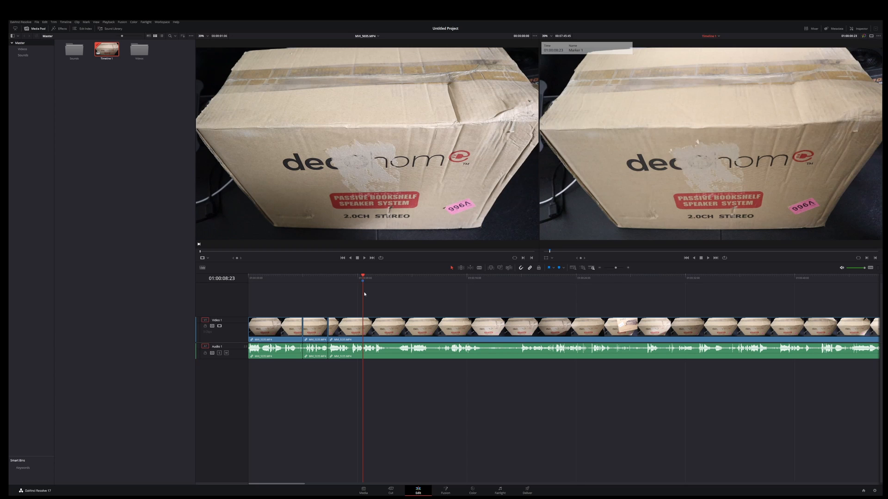
{"action": "key", "text": "space"}
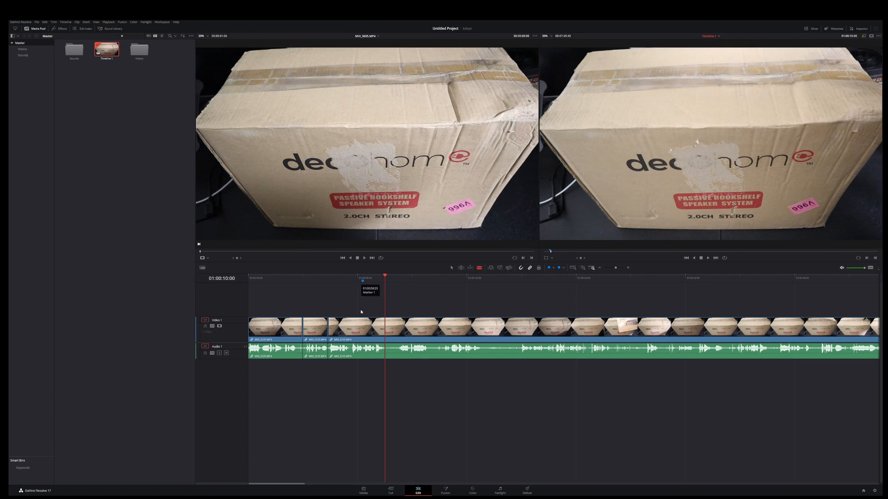
{"action": "left_click", "coordinate": [362, 359]}
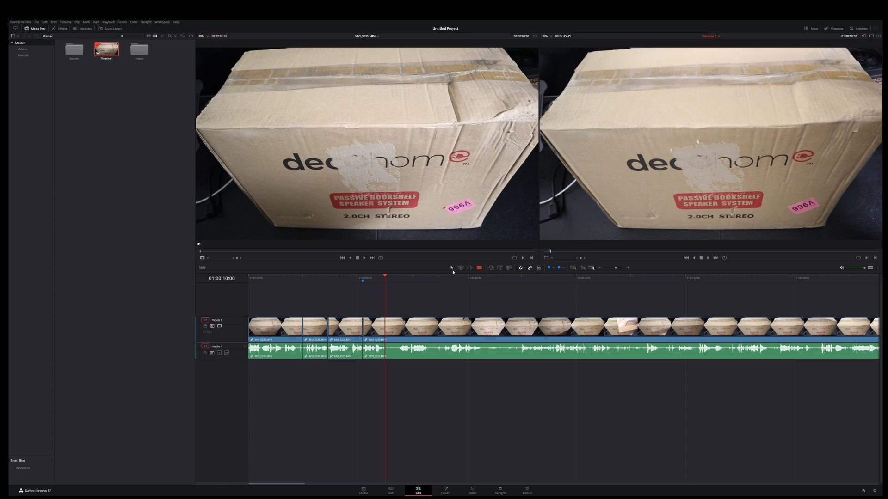
Replay the section before the marker to find where the unwanted part begins, scrubbing back to 01:00:04:21
{"action": "left_click_drag", "start_coordinate": [386, 277], "coordinate": [305, 286]}
{"action": "key", "text": "space"}
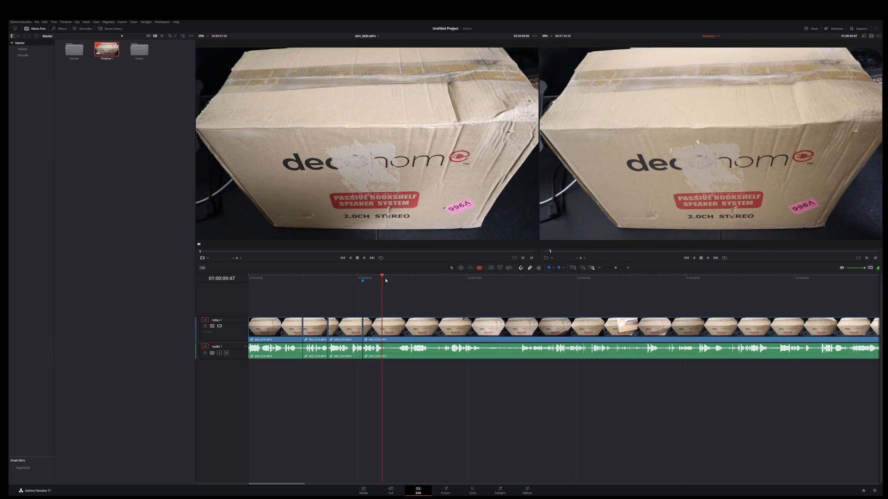
{"action": "left_click_drag", "start_coordinate": [383, 276], "coordinate": [315, 277]}
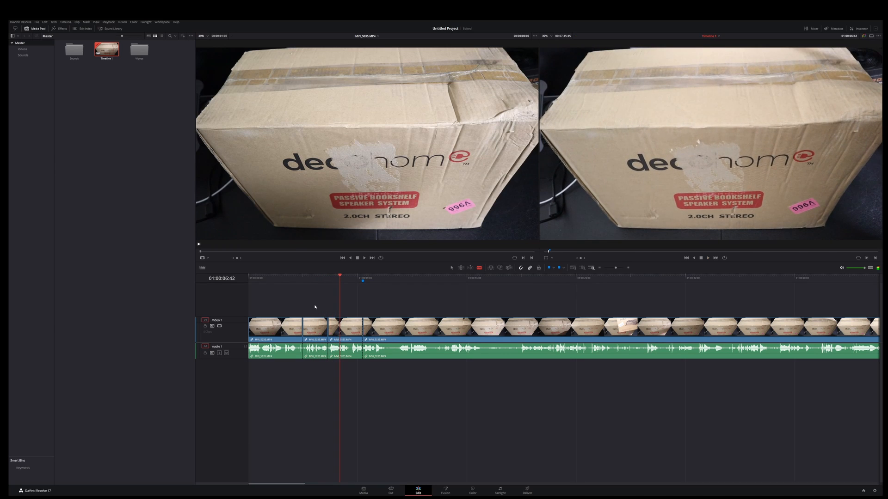
{"action": "left_click_drag", "start_coordinate": [339, 275], "coordinate": [308, 276]}
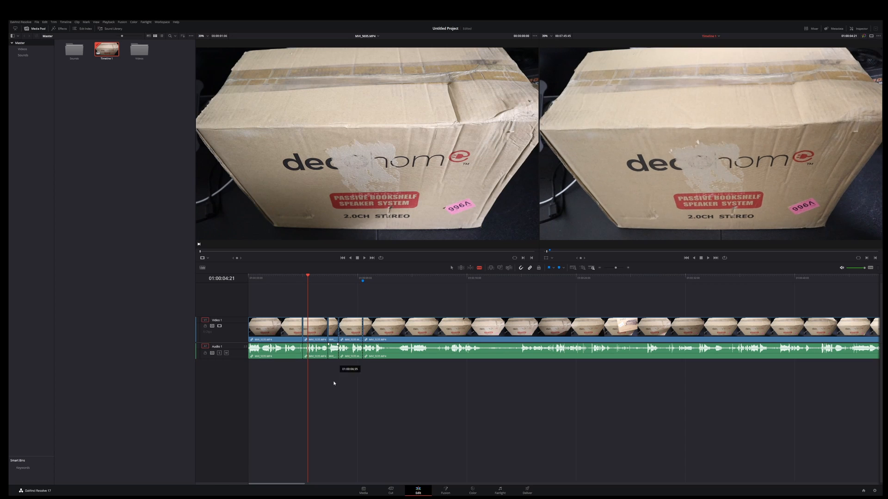
Split the clip at about 6.5 seconds and ripple-delete the segment between that split and the marker
{"action": "left_click", "coordinate": [340, 351]}
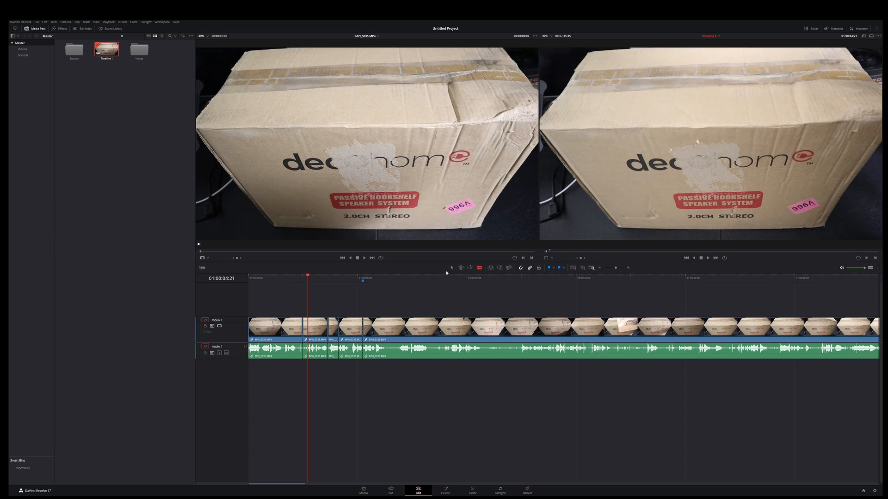
{"action": "left_click", "coordinate": [353, 337]}
{"action": "key", "text": "BackSpace"}
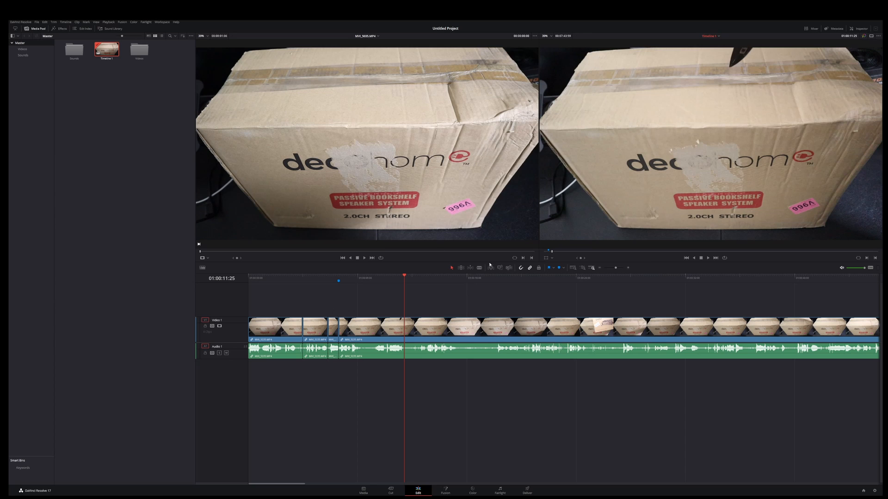
Split the clip at about 8.3 and 9.2 seconds and ripple-delete the short segment between the two cuts
{"action": "left_click", "coordinate": [479, 269]}
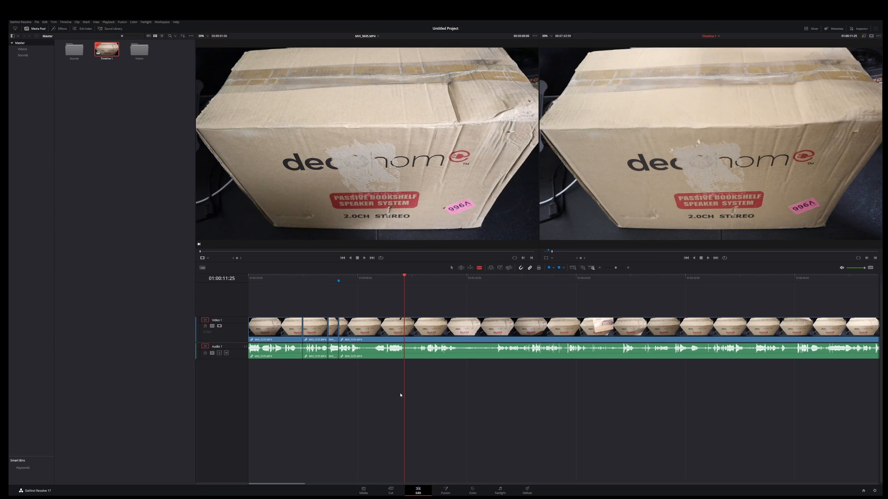
{"action": "left_click", "coordinate": [362, 352]}
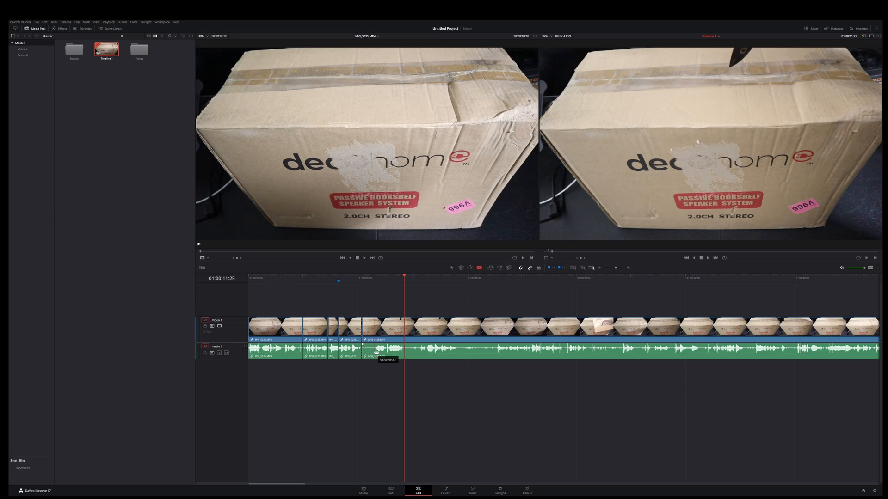
{"action": "left_click", "coordinate": [374, 358]}
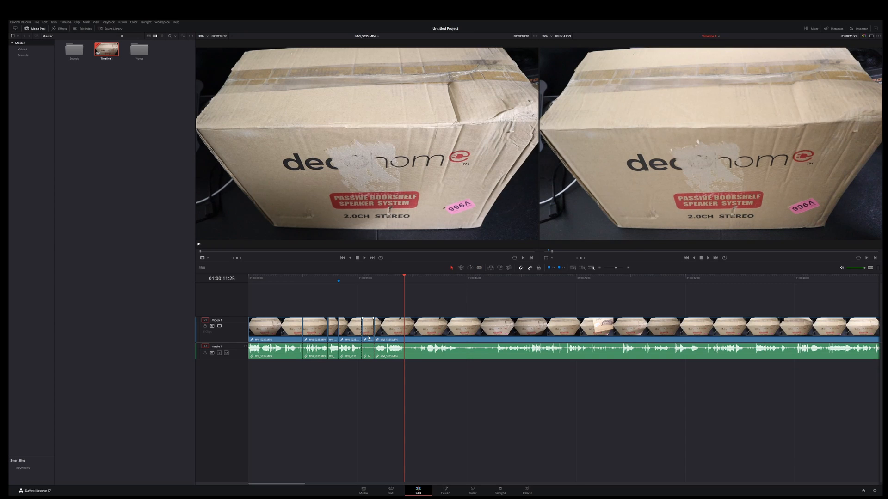
{"action": "key", "text": "Delete"}
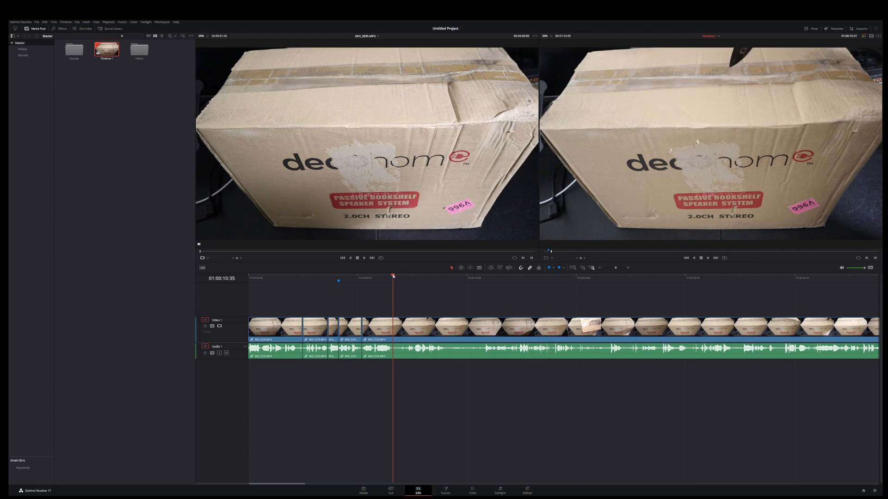
Play across the new join from about 5.5 seconds, and replay the section between about 10 and 14 seconds for unwanted footage
{"action": "left_click_drag", "start_coordinate": [393, 276], "coordinate": [324, 295]}
{"action": "key", "text": "space"}
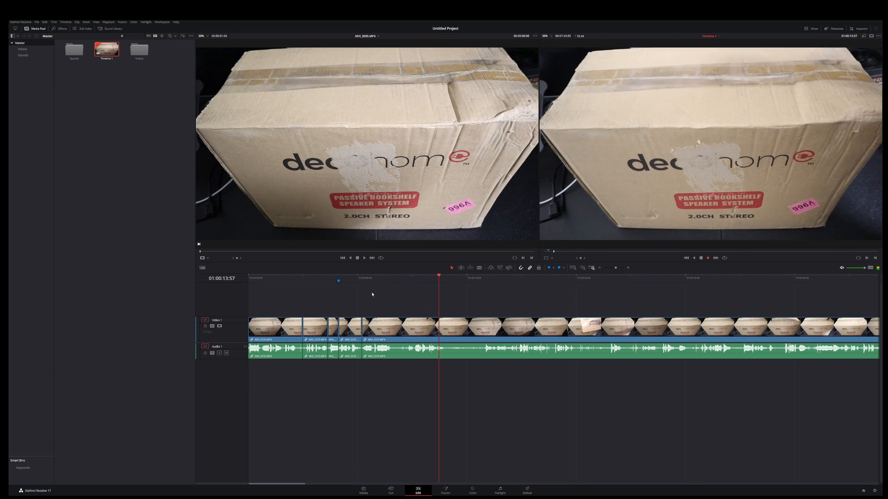
{"action": "left_click_drag", "start_coordinate": [445, 297], "coordinate": [388, 301]}
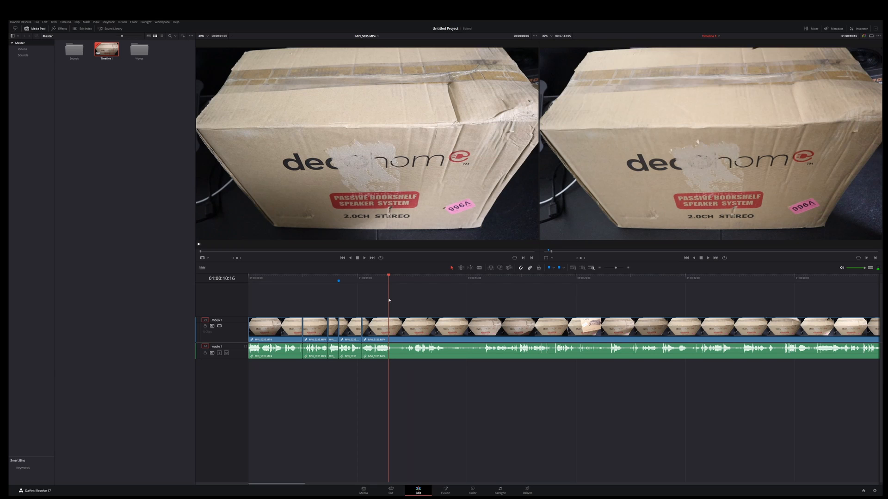
{"action": "key", "text": "space"}
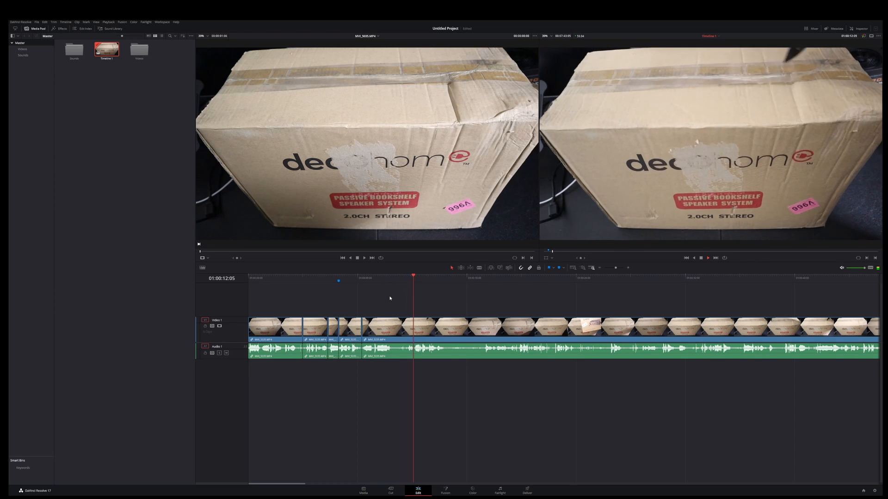
{"action": "key", "text": "m"}
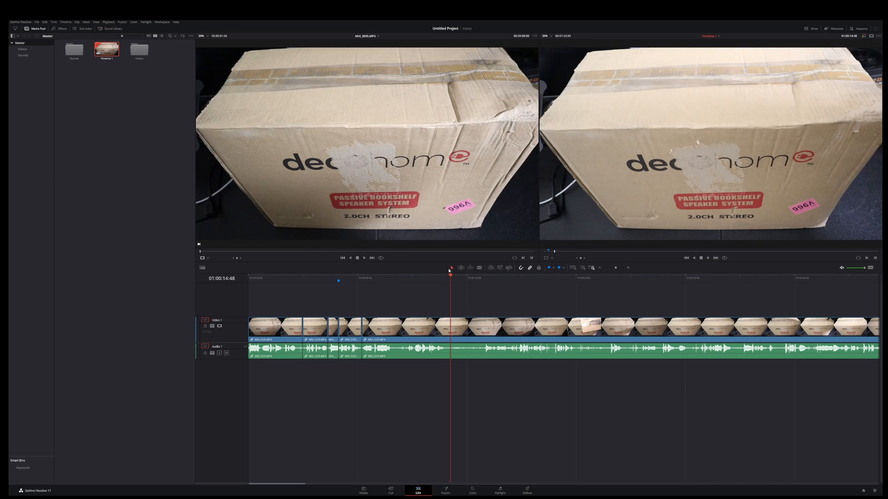
{"action": "left_click_drag", "start_coordinate": [450, 276], "coordinate": [409, 277]}
{"action": "key", "text": "space"}
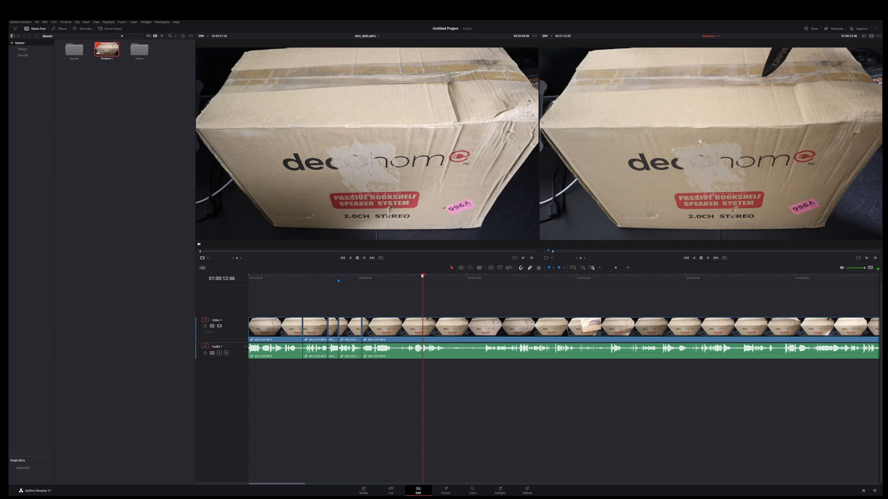
{"action": "left_click_drag", "start_coordinate": [422, 276], "coordinate": [402, 278]}
{"action": "key", "text": "space"}
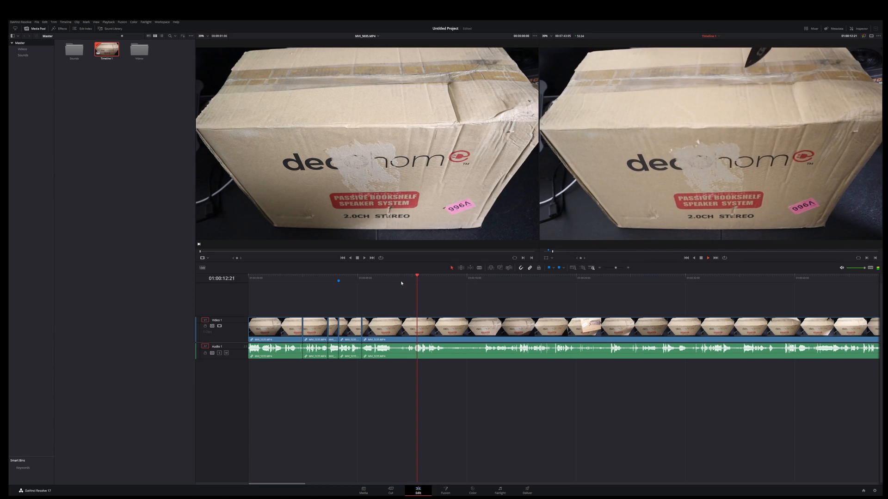
Stop playback and step back frame by frame to 01:00:12:07 to examine the knife's movement over the box
{"action": "key", "text": "space"}
{"action": "key", "text": "Left"}
{"action": "key", "text": "Left"}
{"action": "key", "text": "Left"}
{"action": "key", "text": "Left"}
{"action": "key", "text": "Left"}
{"action": "key", "text": "Left"}
{"action": "key", "text": "Left"}
{"action": "key", "text": "Left"}
{"action": "key", "text": "Left"}
{"action": "key", "text": "Left"}
{"action": "key", "text": "Left"}
{"action": "key", "text": "Left"}
{"action": "key", "text": "Left"}
{"action": "key", "text": "Left"}
{"action": "key", "text": "Left"}
{"action": "key", "text": "Left"}
{"action": "key", "text": "Left"}
{"action": "key", "text": "Left"}
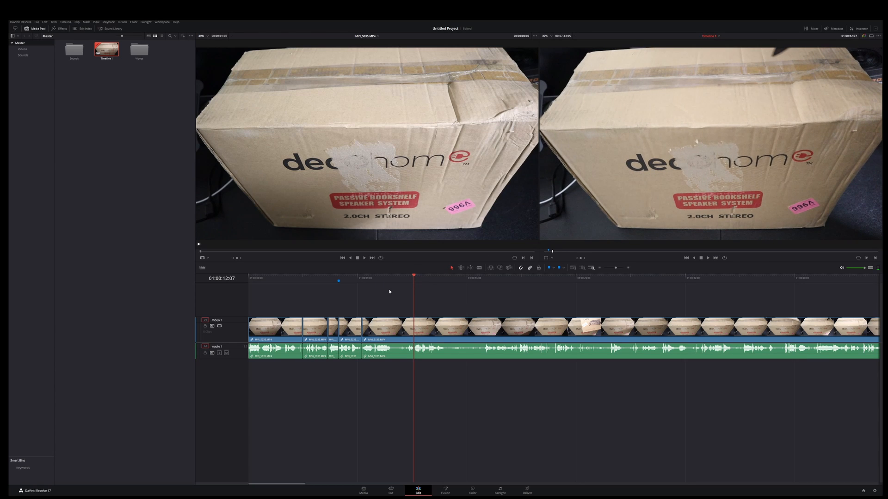
Play from about 7.5 seconds to 01:00:17:17, split the clip at 01:00:14:25 and at the playhead, and ripple-delete the segment between
{"action": "left_click_drag", "start_coordinate": [414, 276], "coordinate": [350, 277]}
{"action": "key", "text": "space"}
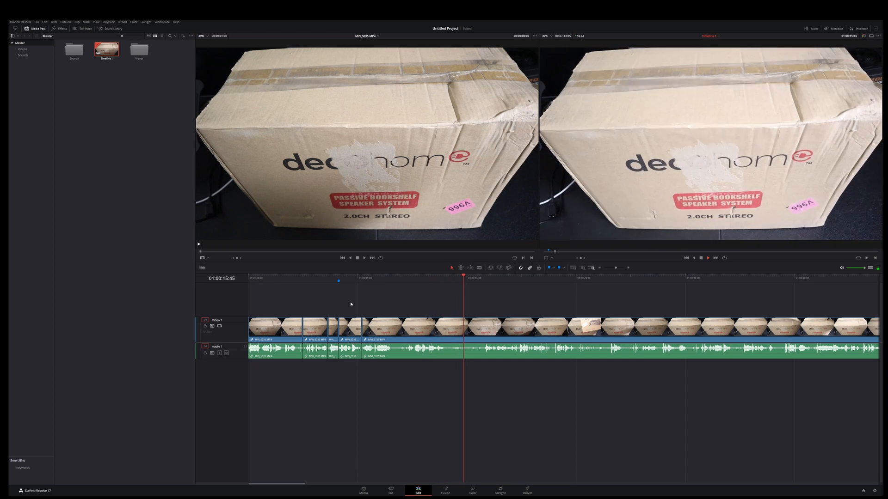
{"action": "key", "text": "space"}
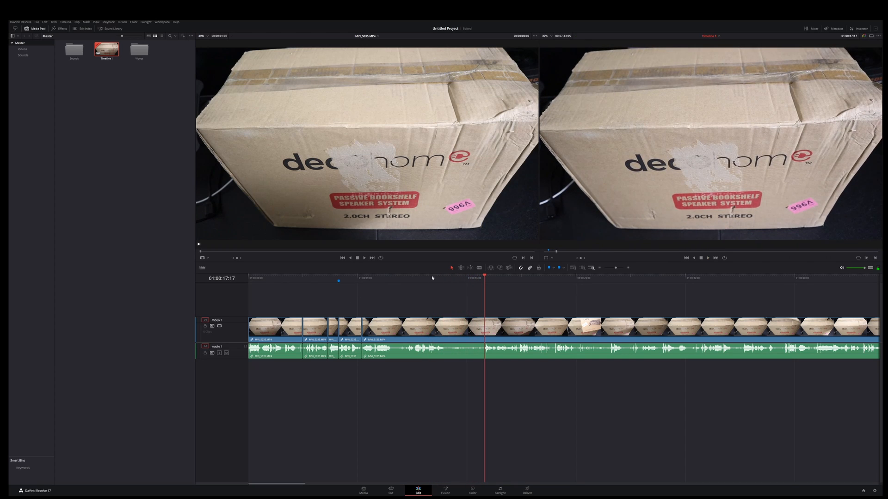
{"action": "left_click", "coordinate": [479, 268]}
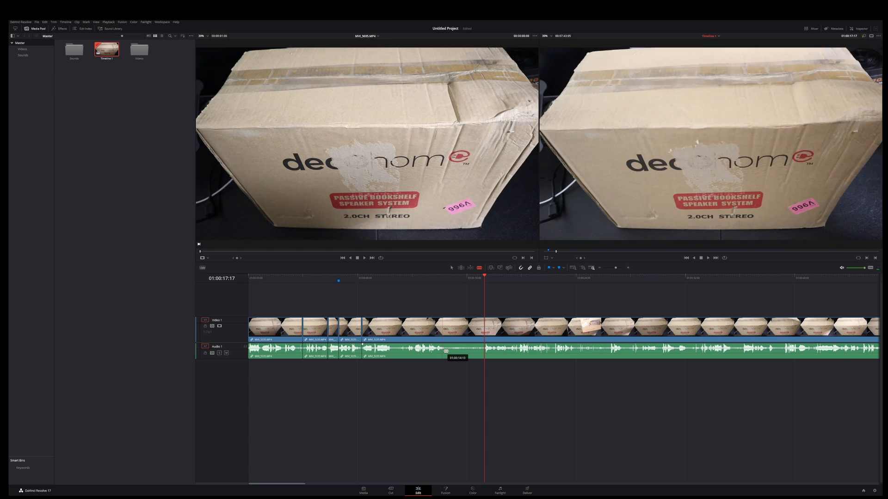
{"action": "left_click", "coordinate": [446, 353]}
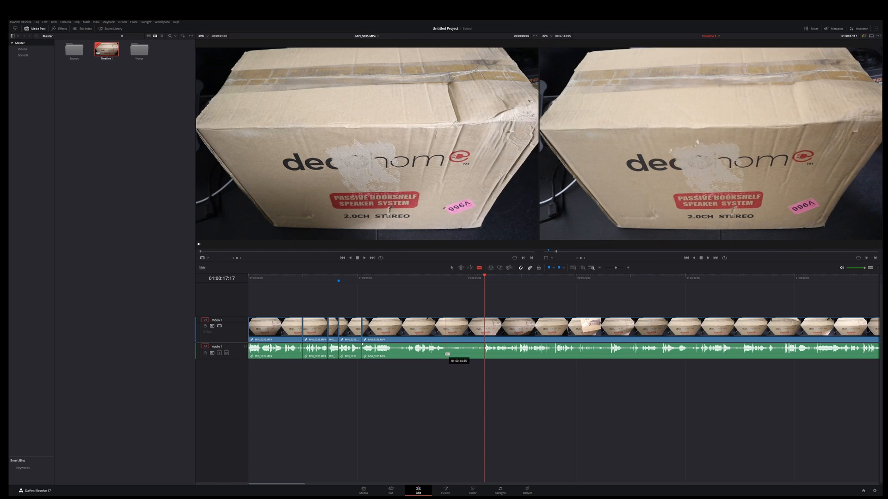
{"action": "left_click", "coordinate": [485, 356]}
{"action": "key", "text": "a"}
{"action": "left_click", "coordinate": [462, 329]}
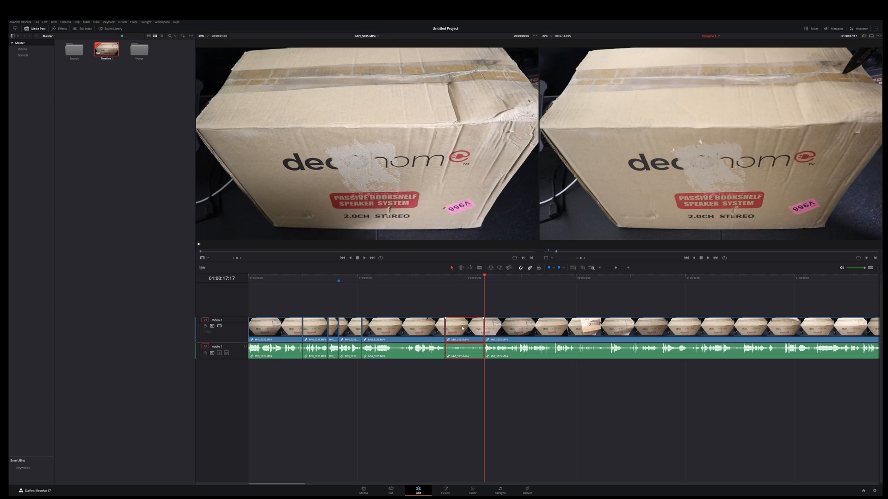
{"action": "key", "text": "Delete"}
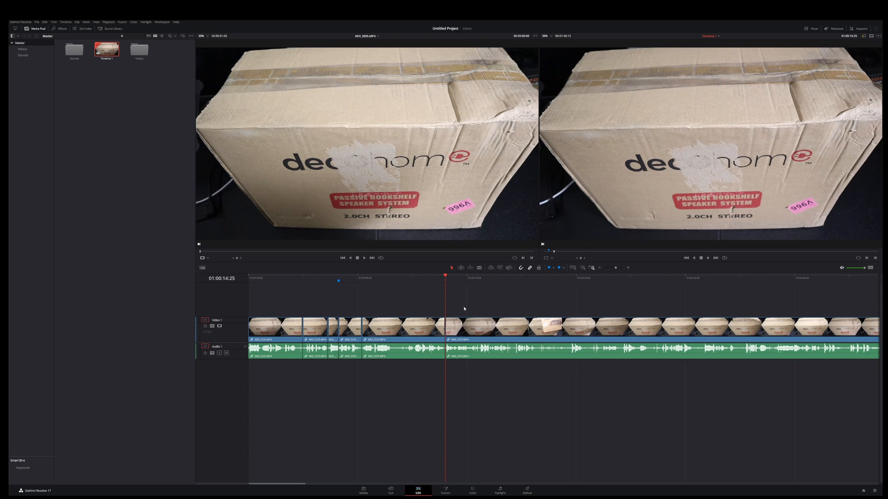
Play across the latest join from about 13 seconds and add a timeline marker at 01:00:21:18
{"action": "left_click", "coordinate": [431, 278]}
{"action": "key", "text": "space"}
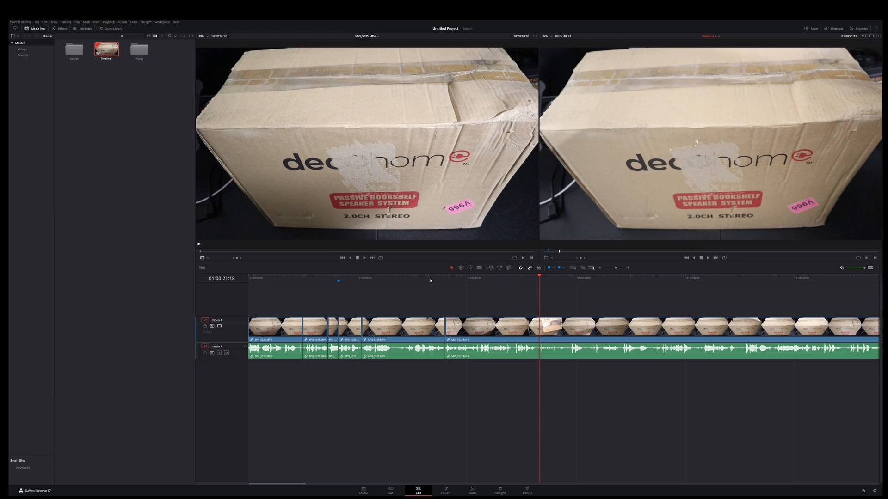
{"action": "key", "text": "m"}
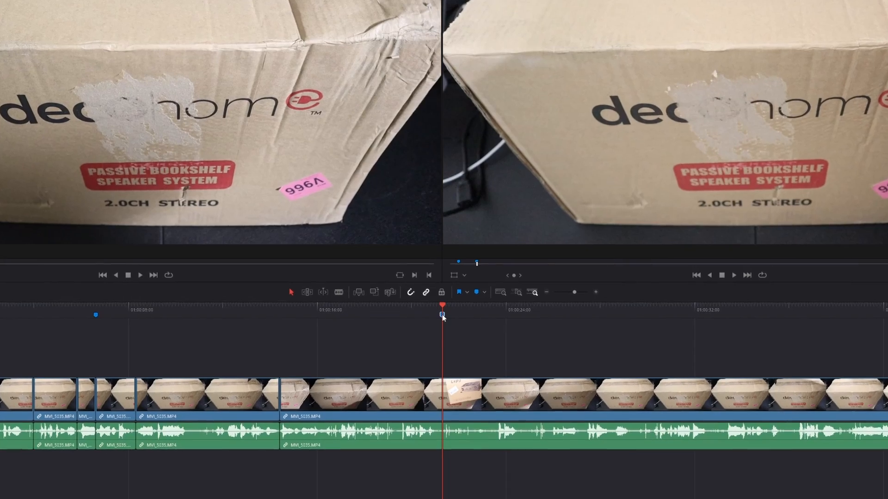
Name the marker at 01:00:21:18 "Second Camera Lepy" and give it the note "Add here"
{"action": "double_click", "coordinate": [442, 316]}
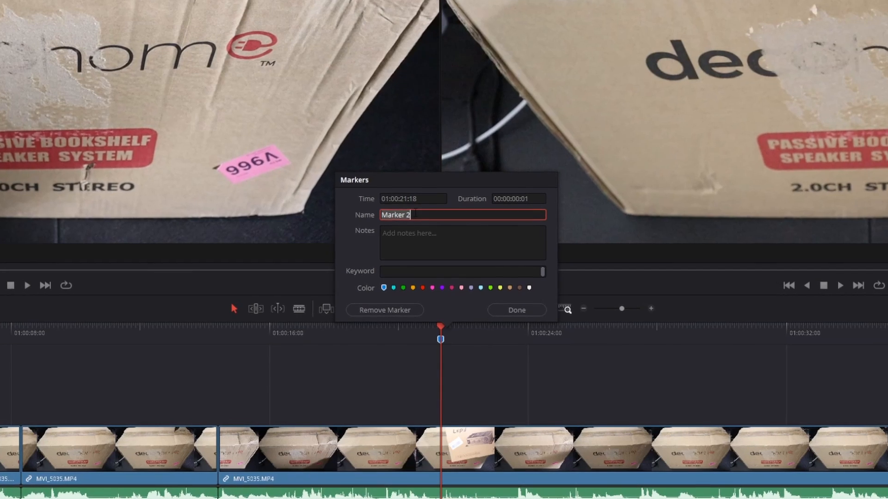
{"action": "type", "text": "Second Camer"}
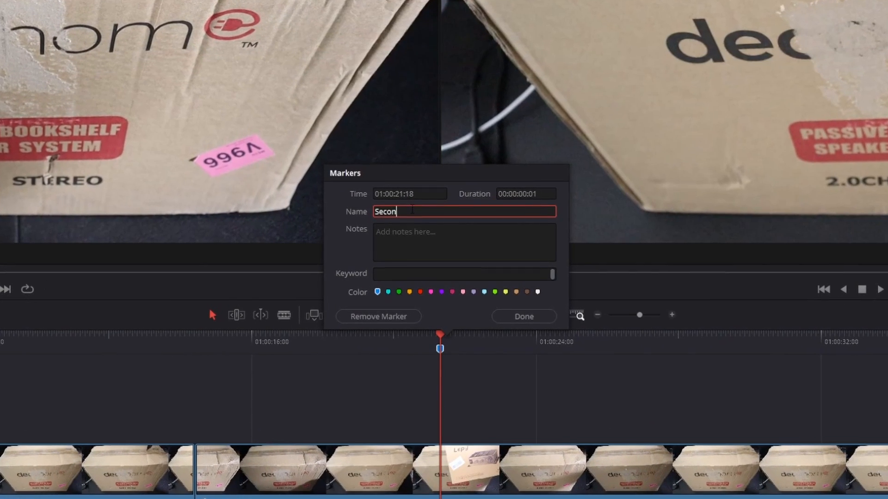
{"action": "type", "text": "a L"}
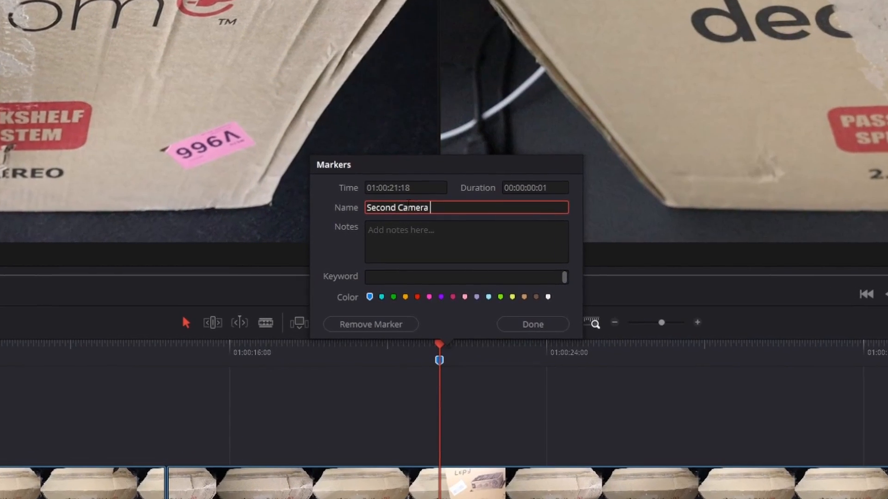
{"action": "type", "text": "epy"}
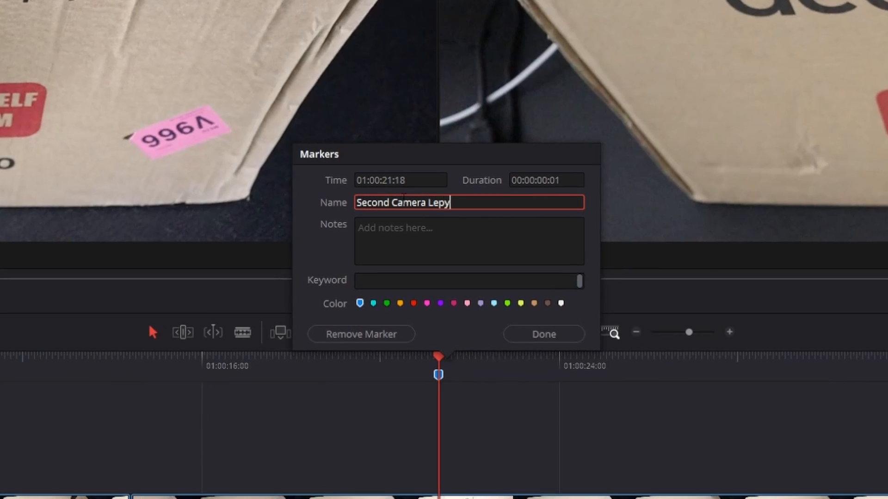
{"action": "left_click", "coordinate": [480, 235]}
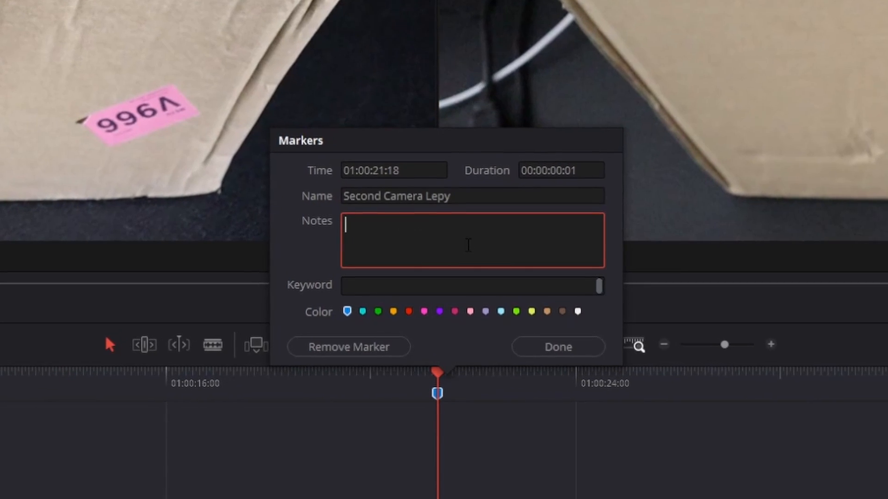
{"action": "type", "text": "Add here"}
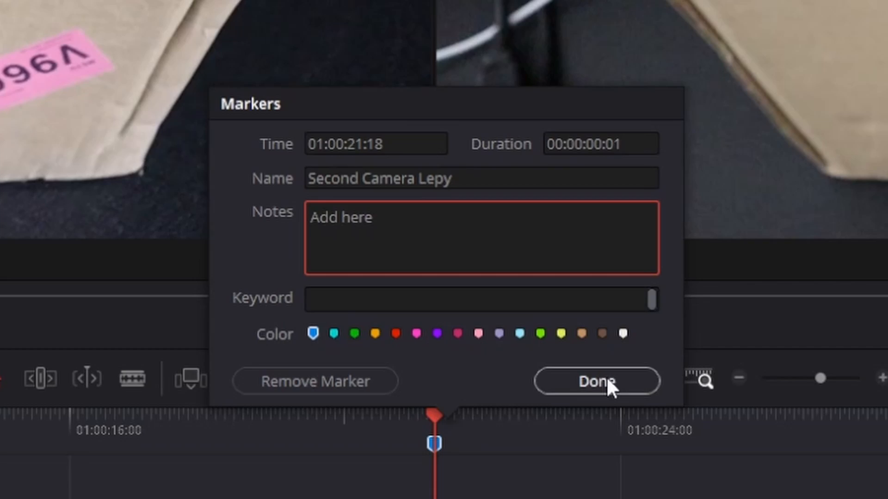
{"action": "left_click", "coordinate": [608, 380]}
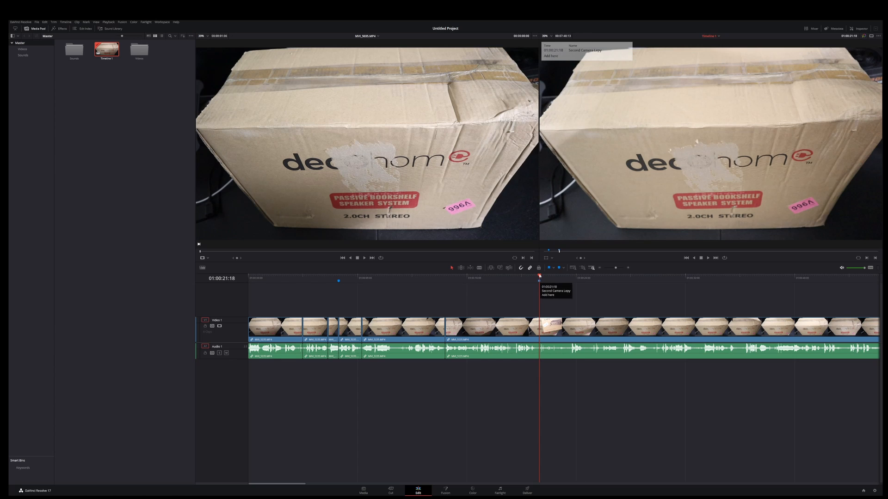
Go to the marker at 01:00:06:37, name it "Cut" and give it the note "Already Done"
{"action": "mouse_move", "coordinate": [539, 275]}
{"action": "left_mouse_down"}
{"action": "mouse_move", "coordinate": [313, 278]}
{"action": "mouse_move", "coordinate": [339, 286]}
{"action": "left_mouse_up"}
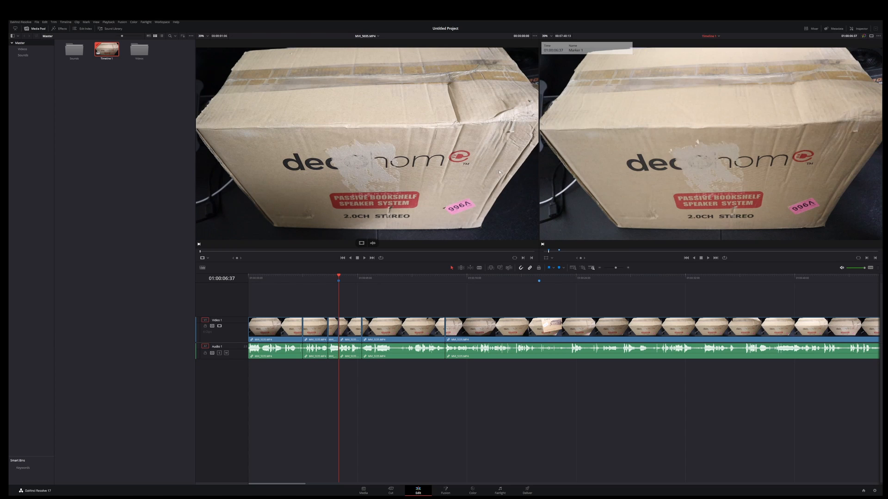
{"action": "double_click", "coordinate": [338, 281]}
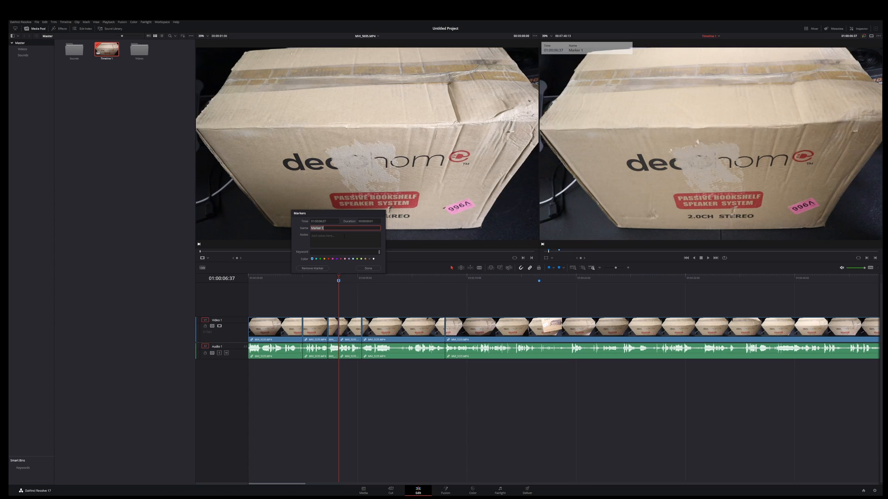
{"action": "type", "text": "Cut"}
{"action": "left_click", "coordinate": [344, 236]}
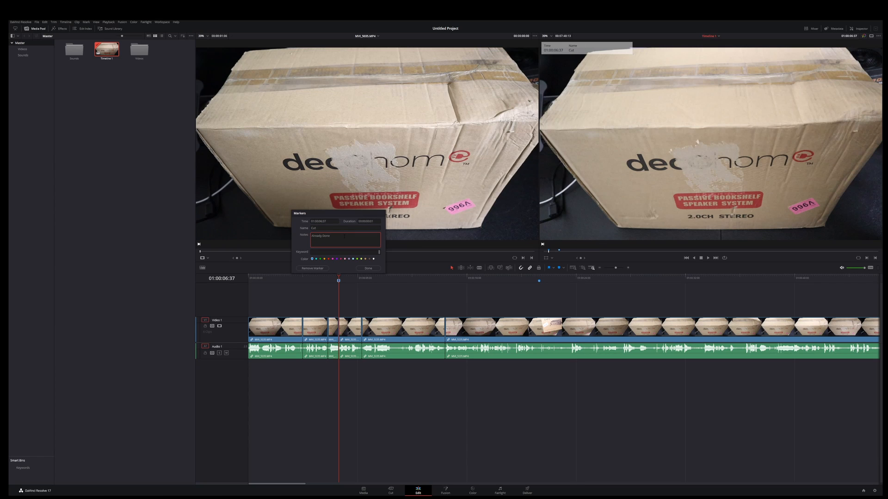
{"action": "left_click", "coordinate": [367, 267]}
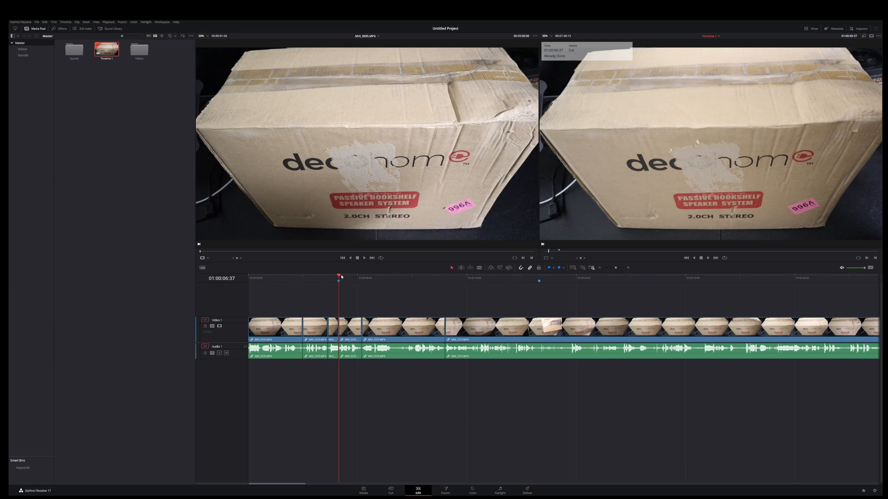
Return the playhead to the "Second Camera Lepy" marker and import the C0005 clip from the DECOGEAR Videos folder into the Videos bin
{"action": "left_click_drag", "start_coordinate": [338, 274], "coordinate": [539, 276]}
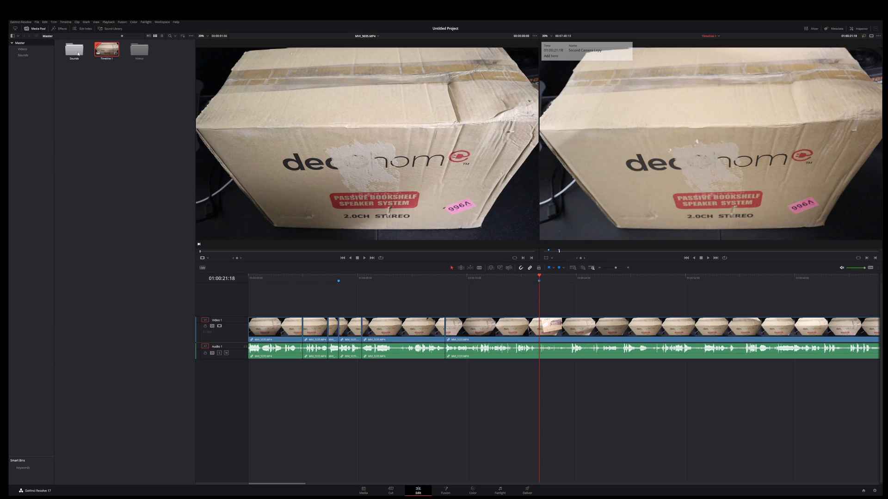
{"action": "double_click", "coordinate": [131, 53]}
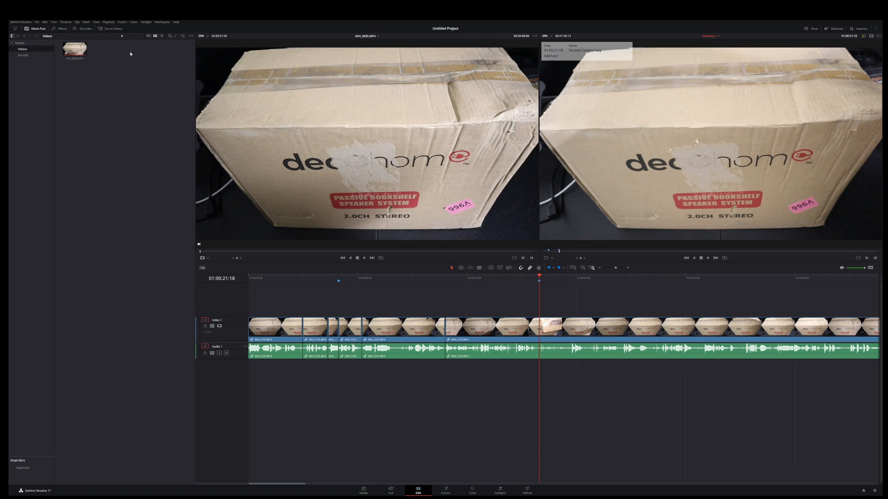
{"action": "right_click", "coordinate": [107, 114]}
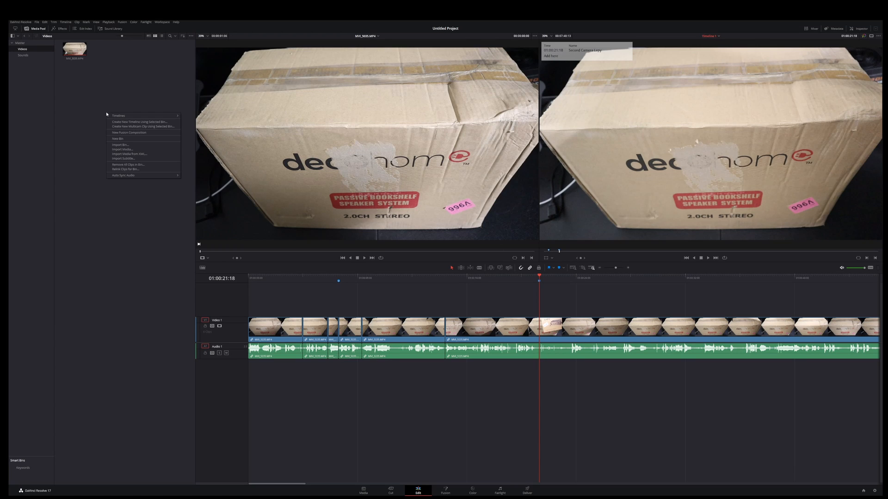
{"action": "left_click", "coordinate": [122, 150]}
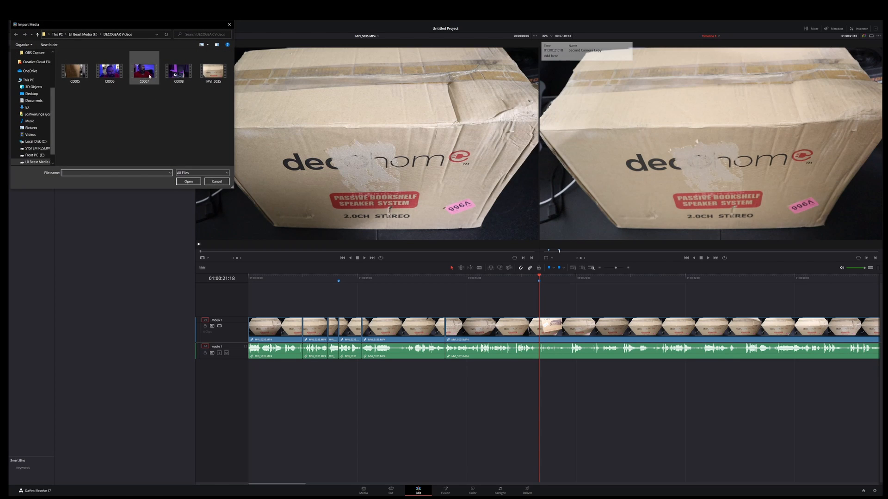
{"action": "double_click", "coordinate": [75, 72]}
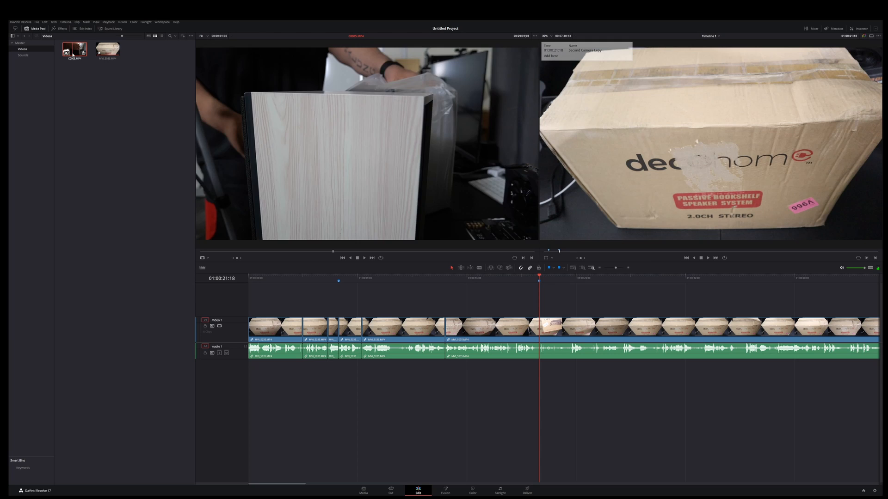
Place the C0005 clip on a second video track at the 01:00:21:18 marker and play its opening seconds
{"action": "left_click_drag", "start_coordinate": [73, 53], "coordinate": [535, 301]}
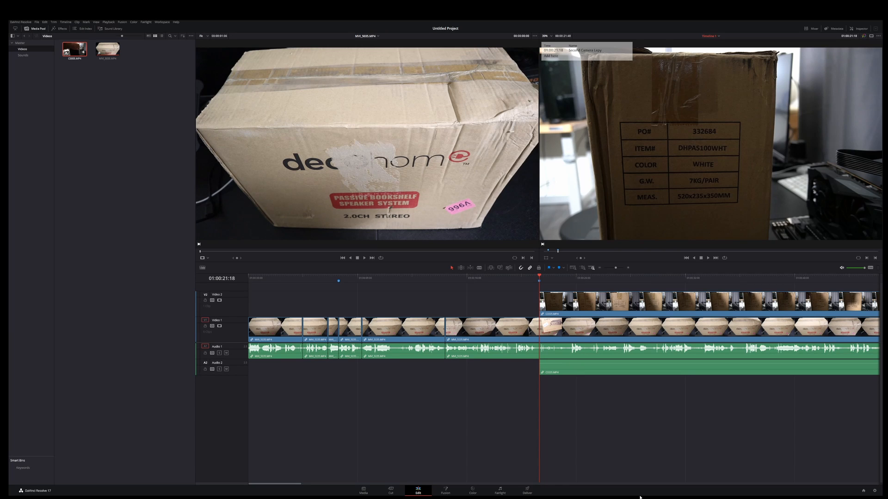
{"action": "key", "text": "space"}
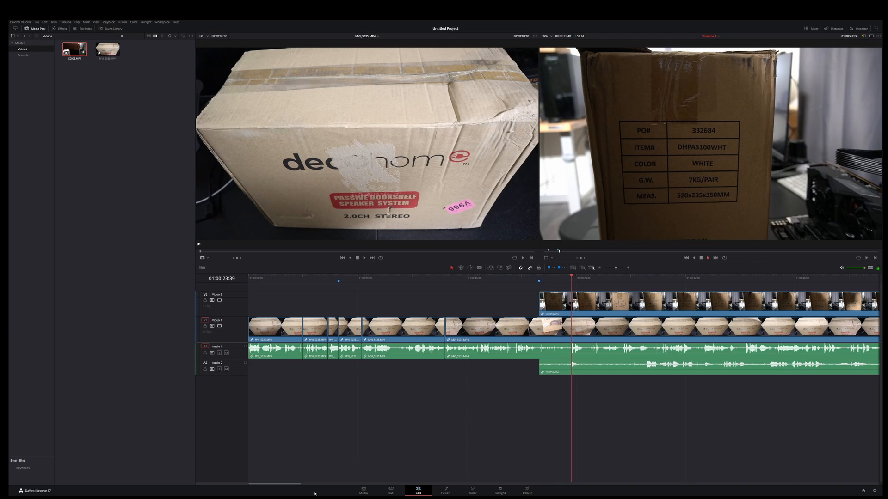
{"action": "key", "text": "space"}
Mute the Audio 2 track that carries the second-camera clip's sound
{"action": "left_click_drag", "start_coordinate": [292, 484], "coordinate": [305, 485]}
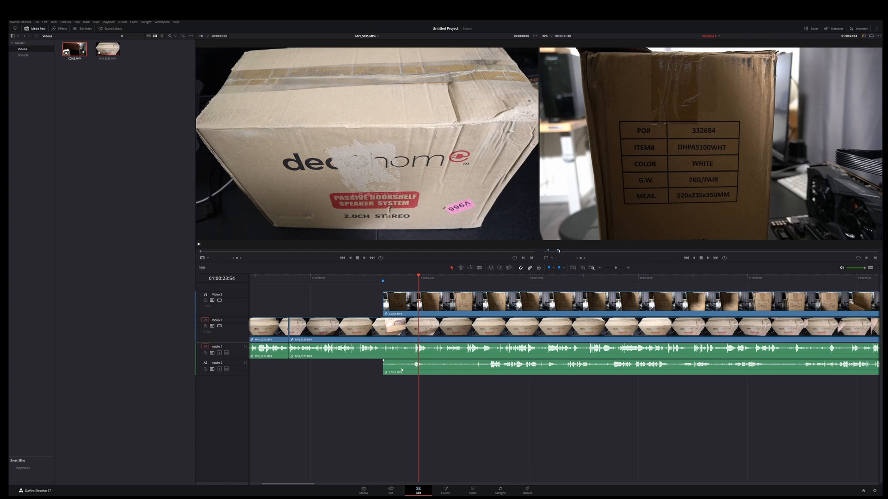
{"action": "left_click", "coordinate": [40, 51]}
{"action": "left_click", "coordinate": [505, 361]}
{"action": "left_click", "coordinate": [226, 369]}
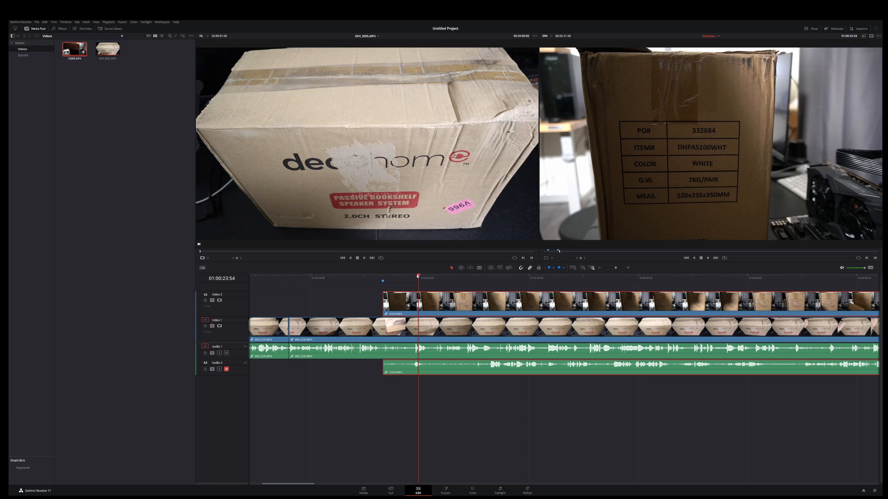
Play through the second-camera clip from before its start and split it at 01:00:32:52 with the Blade tool
{"action": "left_click_drag", "start_coordinate": [416, 280], "coordinate": [354, 283]}
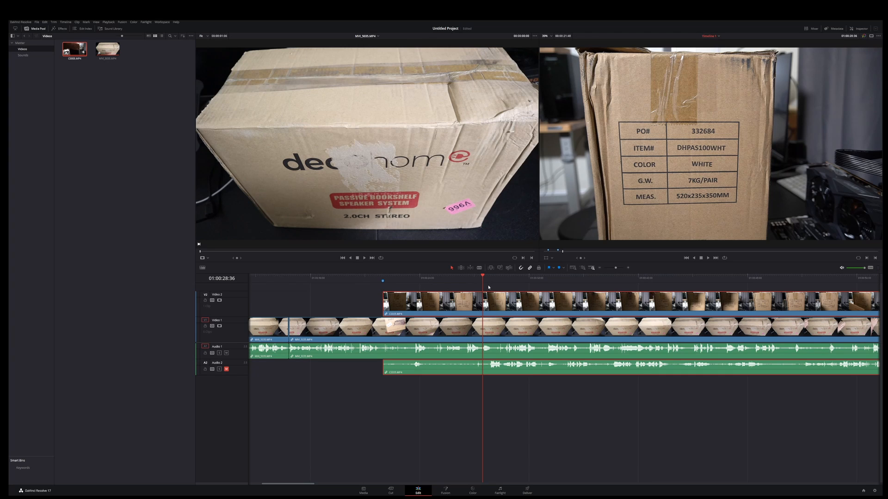
{"action": "key", "text": "space"}
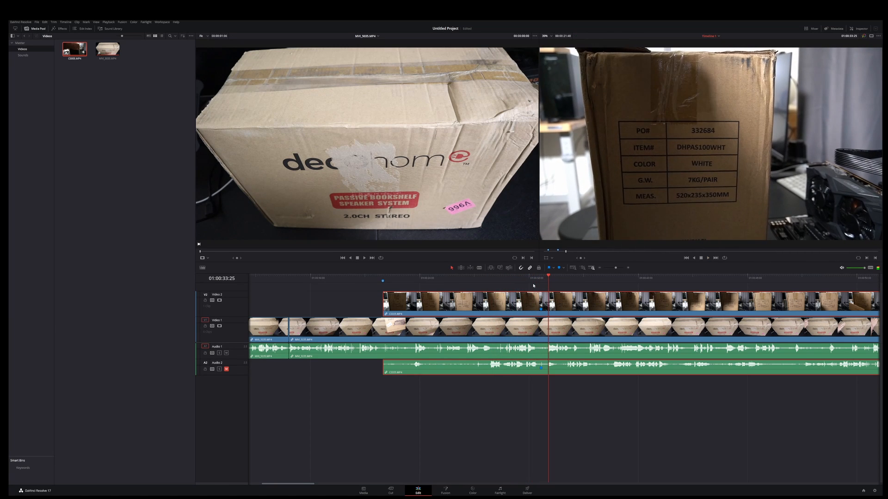
{"action": "left_click", "coordinate": [479, 268]}
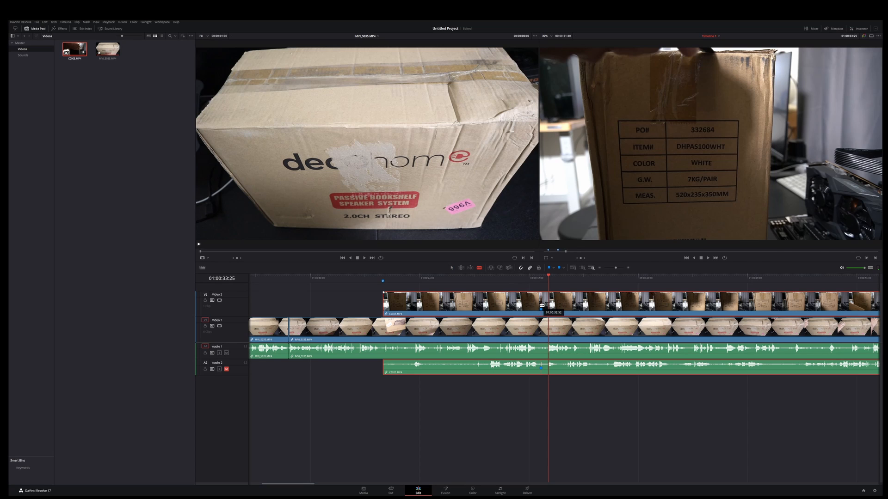
{"action": "left_click", "coordinate": [542, 306]}
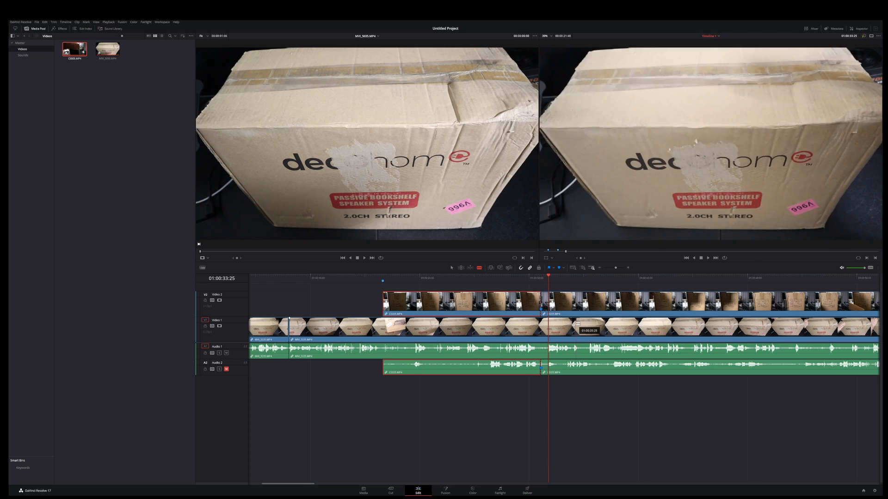
Delete the part of the second-camera clip after the split and play the timeline across the trimmed overlay
{"action": "left_click", "coordinate": [453, 269]}
{"action": "left_click", "coordinate": [581, 303]}
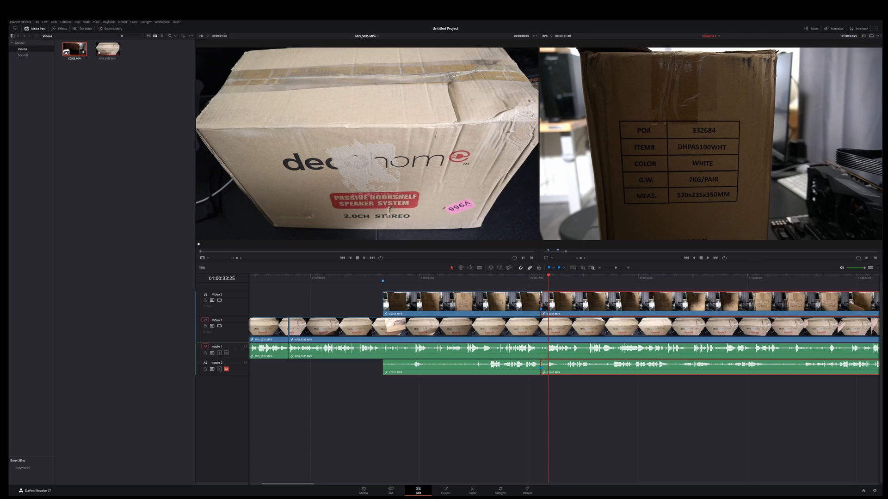
{"action": "key", "text": "Delete"}
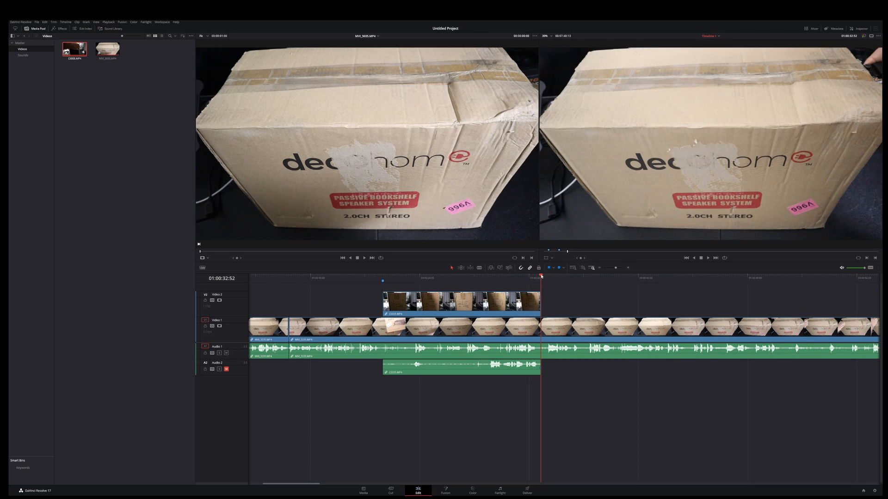
{"action": "left_click_drag", "start_coordinate": [541, 276], "coordinate": [363, 291]}
{"action": "key", "text": "space"}
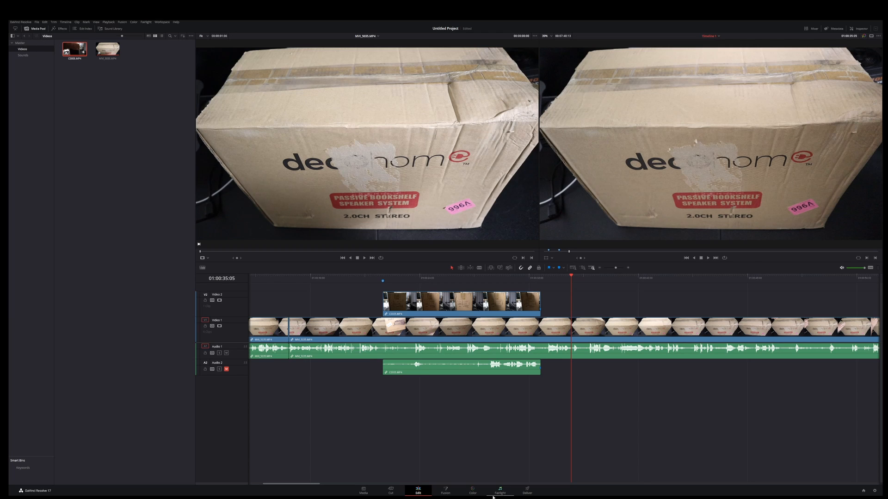
Look through the Cut, Media, Fusion, Color and Fairlight pages of the project
{"action": "left_click", "coordinate": [381, 493]}
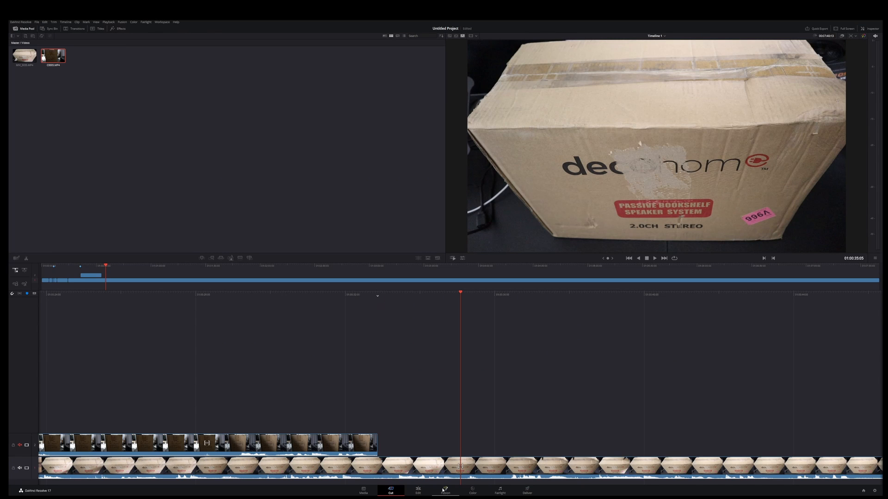
{"action": "left_click", "coordinate": [364, 492]}
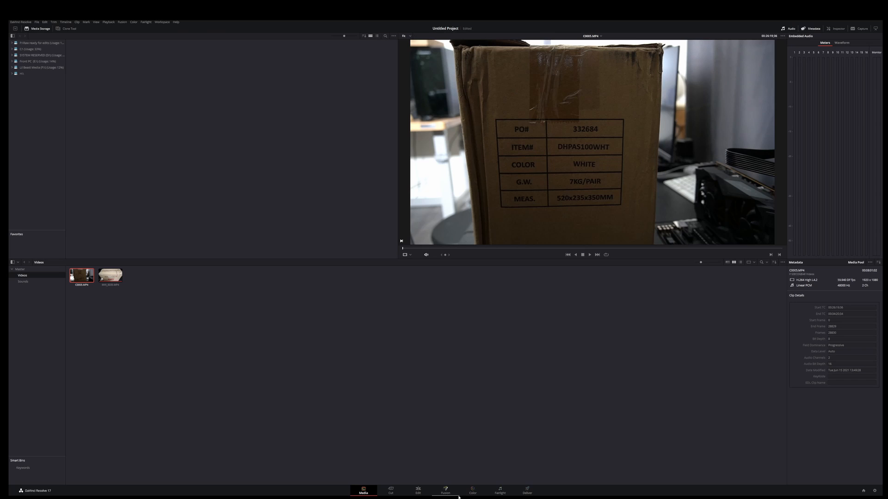
{"action": "left_click", "coordinate": [443, 494]}
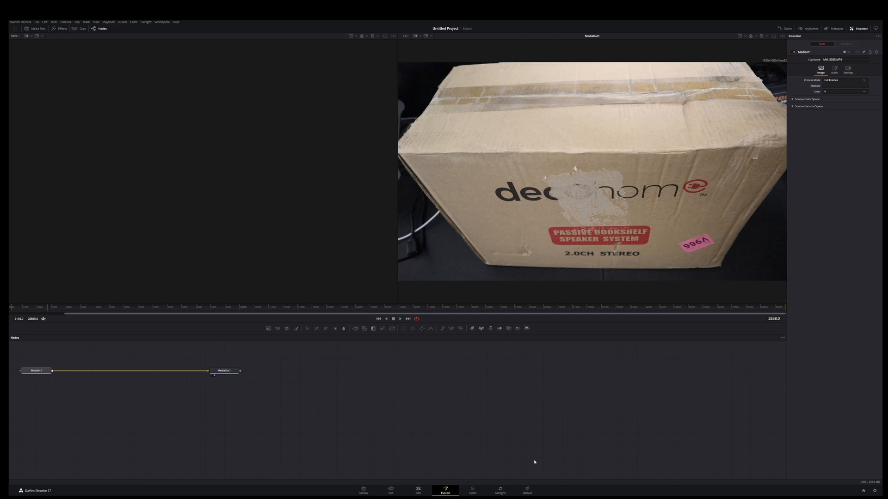
{"action": "left_click", "coordinate": [472, 492]}
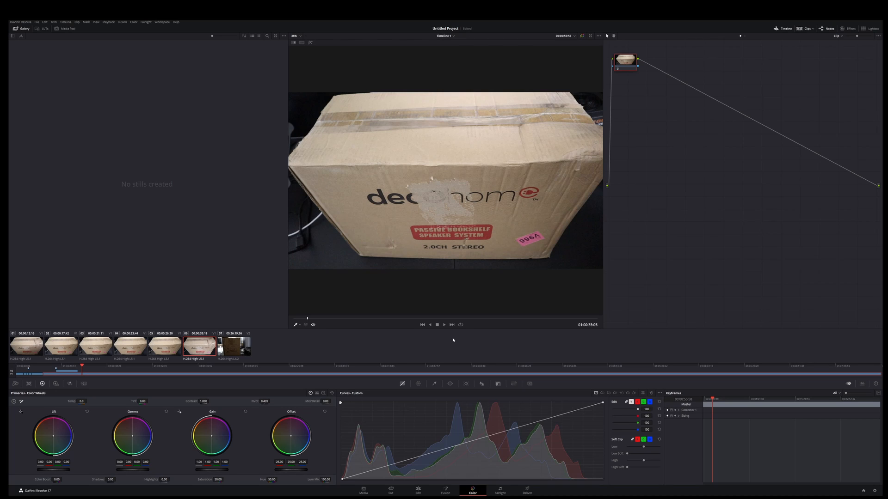
{"action": "left_click", "coordinate": [500, 489]}
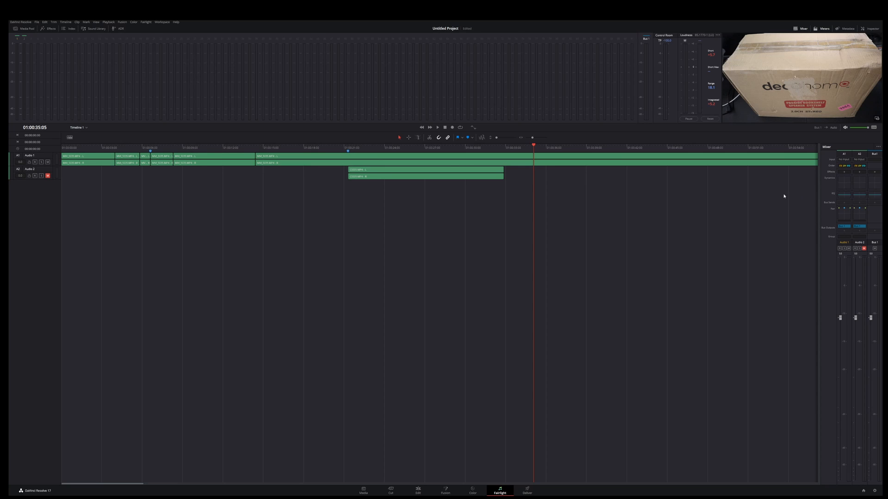
Go to the Deliver page and name the render file "Intro DaVinci Cuts"
{"action": "left_click", "coordinate": [527, 491]}
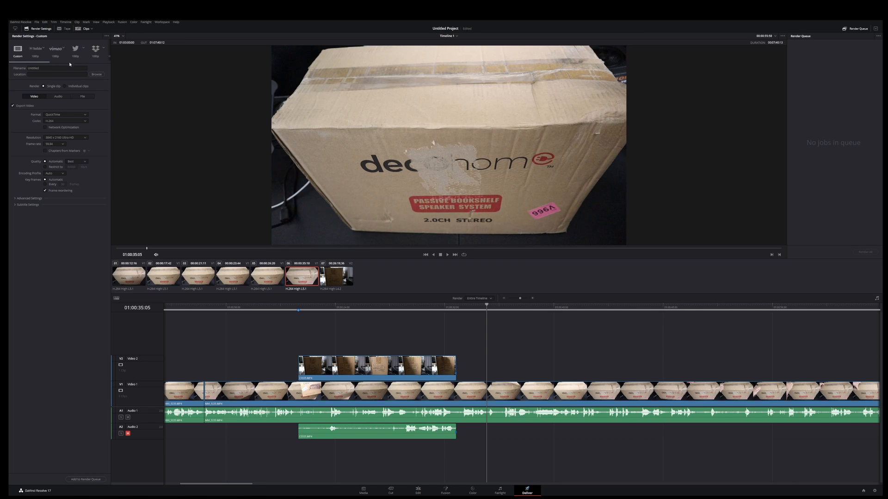
{"action": "left_click", "coordinate": [55, 68]}
{"action": "left_click_drag", "start_coordinate": [37, 67], "coordinate": [24, 69]}
{"action": "type", "text": "int"}
Review the export formats, keep QuickTime, and choose H.264 as the codec
{"action": "left_click", "coordinate": [86, 116]}
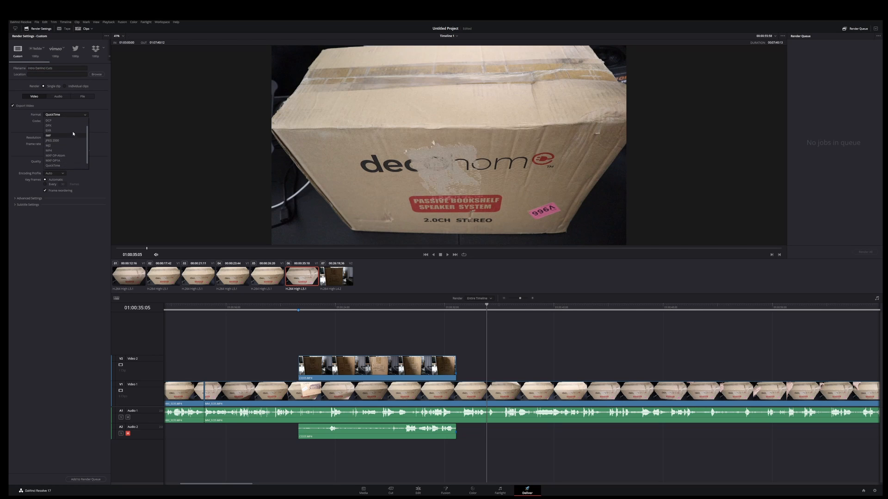
{"action": "left_click", "coordinate": [99, 113]}
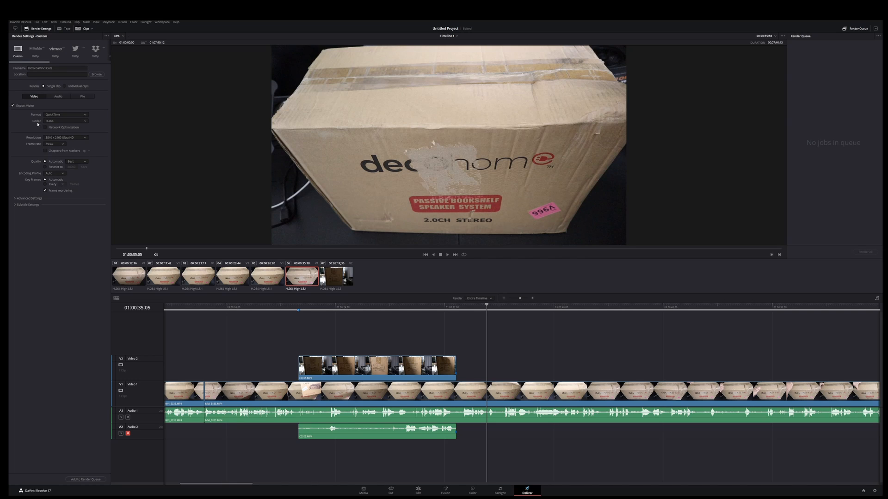
{"action": "left_click", "coordinate": [85, 121]}
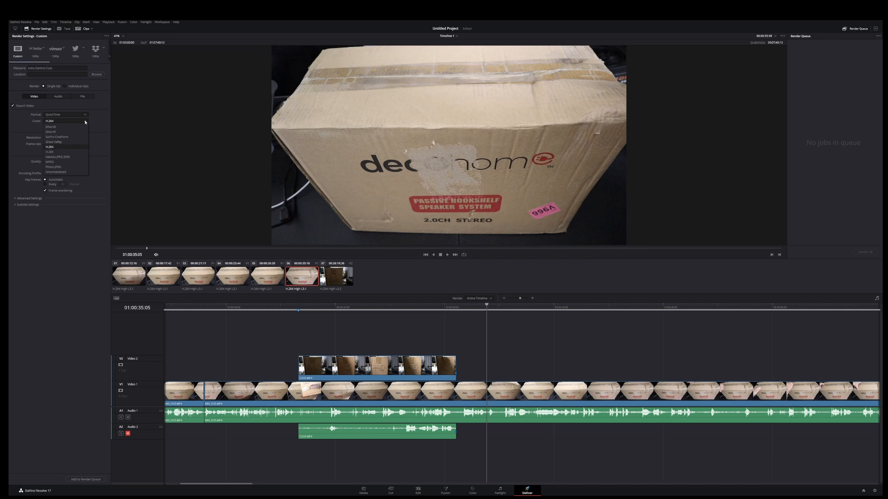
{"action": "left_click", "coordinate": [65, 148]}
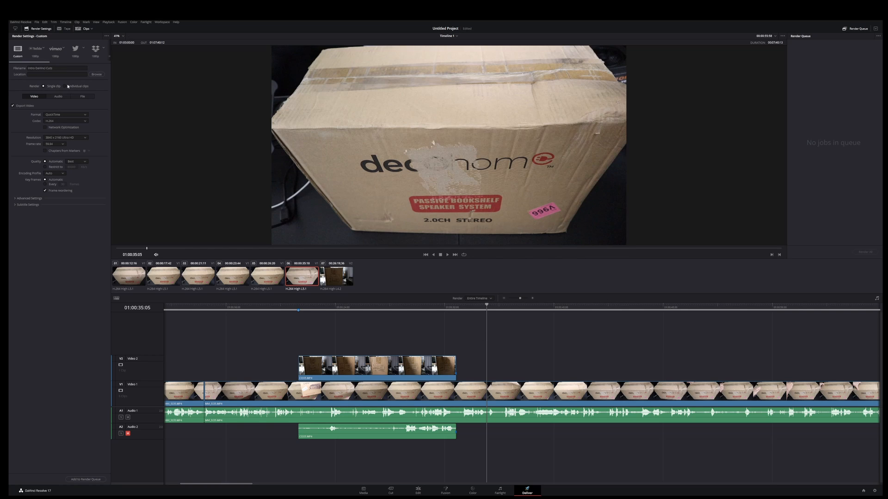
Set the render location to the OBS Capture folder on the Lil Beast Media (F:) drive
{"action": "left_click", "coordinate": [96, 75]}
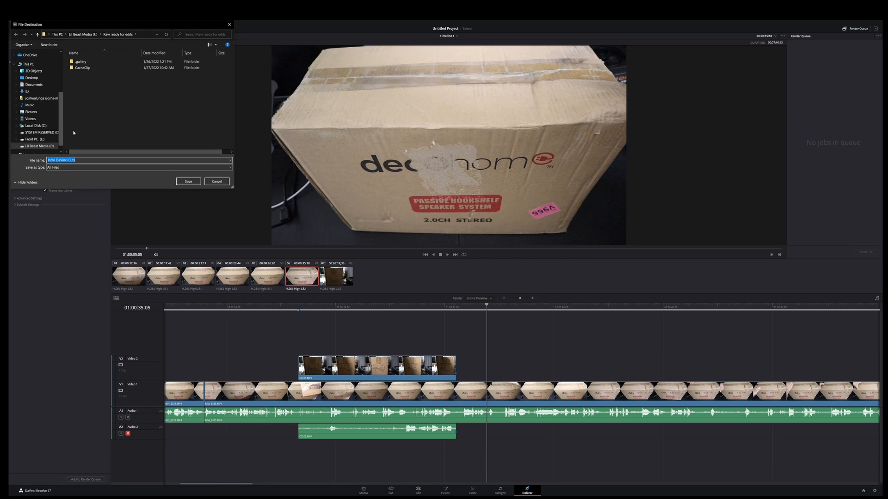
{"action": "left_click", "coordinate": [39, 146]}
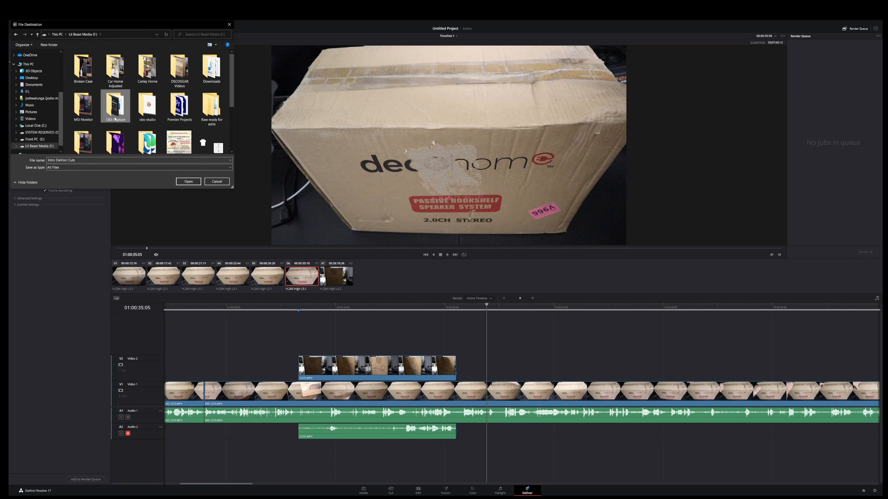
{"action": "double_click", "coordinate": [116, 105]}
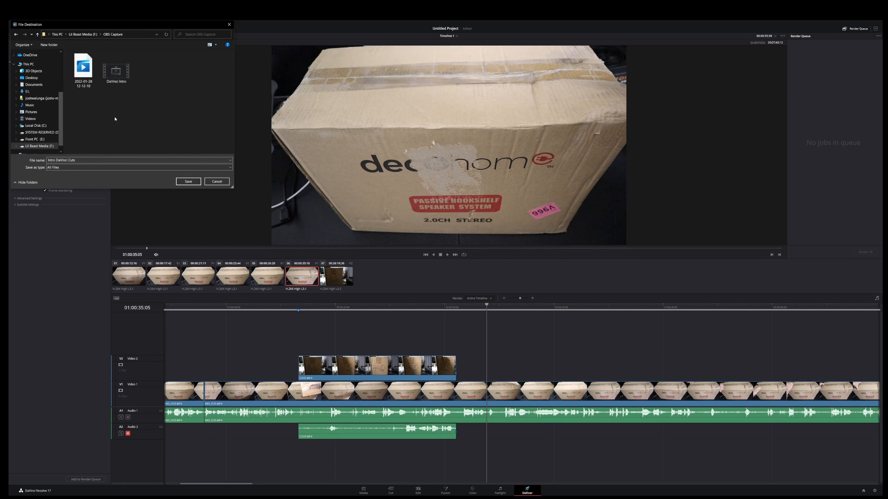
{"action": "left_click", "coordinate": [187, 182]}
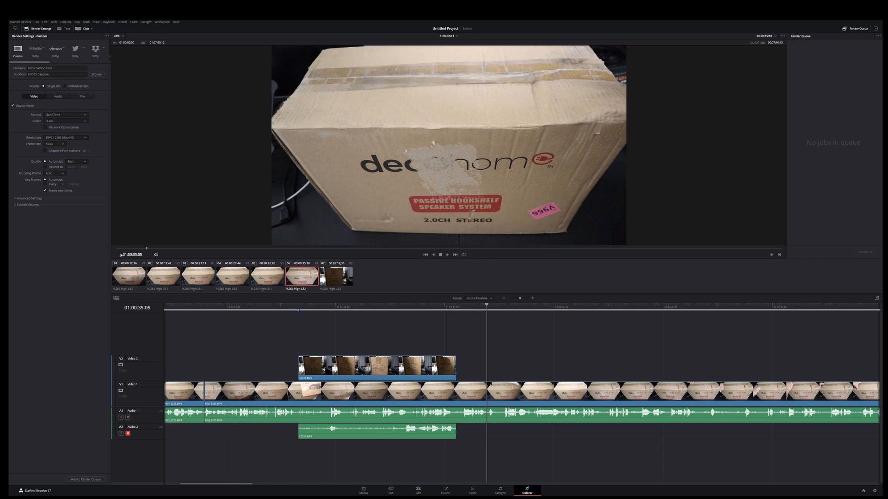
Add the timeline to the render queue, start rendering the job, and stop it partway
{"action": "left_click", "coordinate": [83, 481]}
{"action": "left_click", "coordinate": [95, 481]}
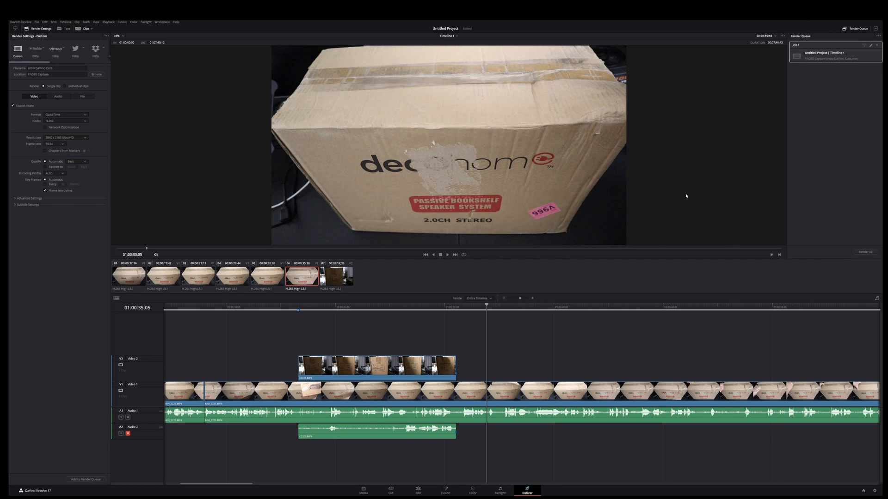
{"action": "left_click", "coordinate": [865, 252]}
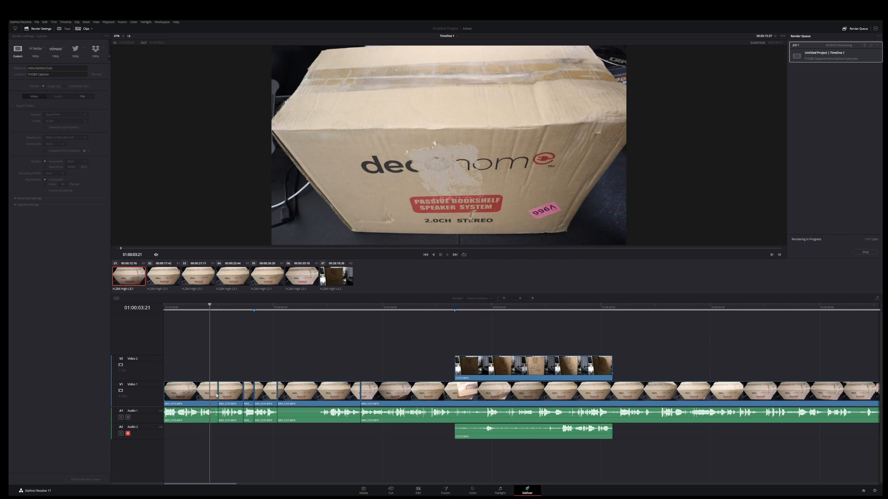
{"action": "left_click", "coordinate": [861, 253]}
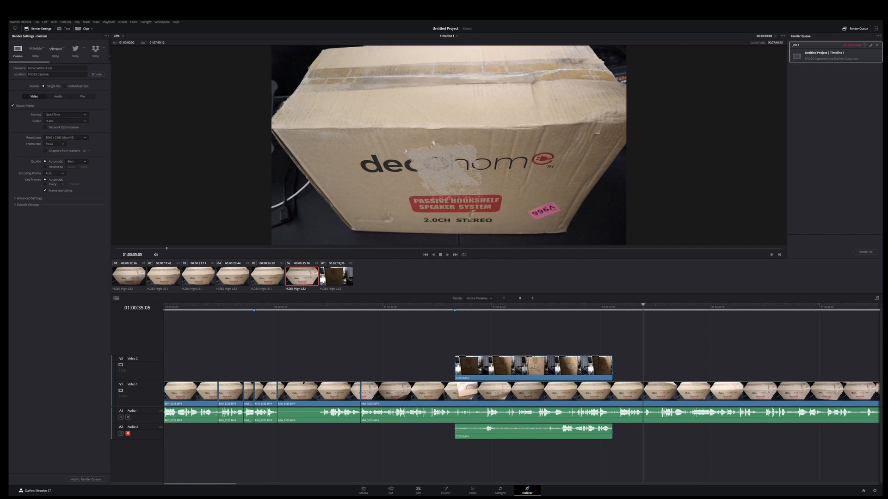
Switch to File Explorer, check the Intro DaVinci Cuts file in OBS Capture on Lil Beast Media (F:), and close the window
{"action": "key", "text": "super+e"}
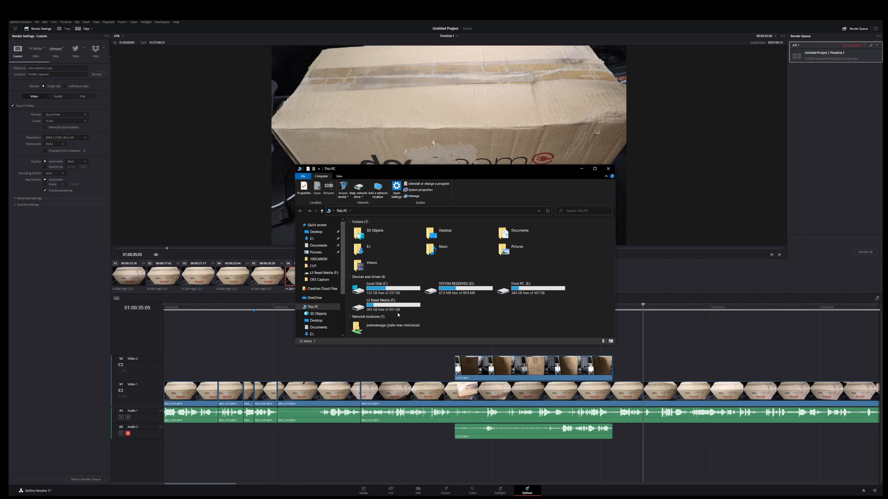
{"action": "left_click", "coordinate": [397, 309]}
{"action": "double_click", "coordinate": [398, 310]}
{"action": "double_click", "coordinate": [545, 248]}
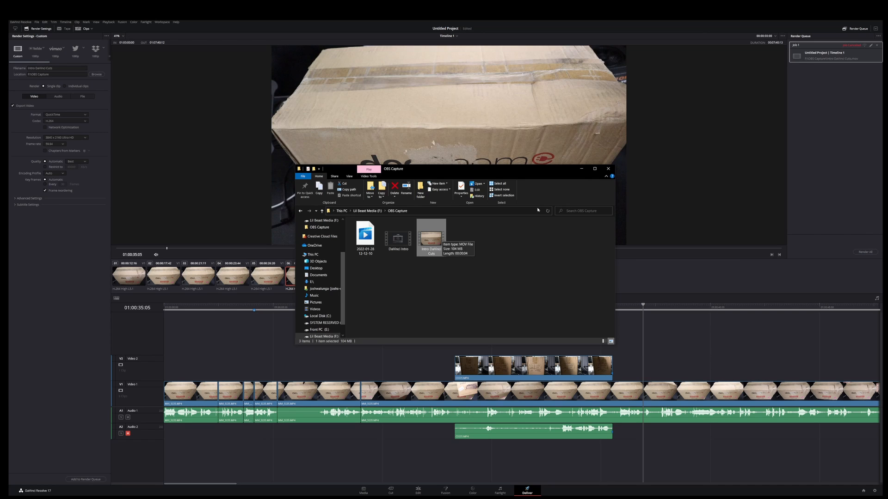
{"action": "left_click", "coordinate": [608, 168]}
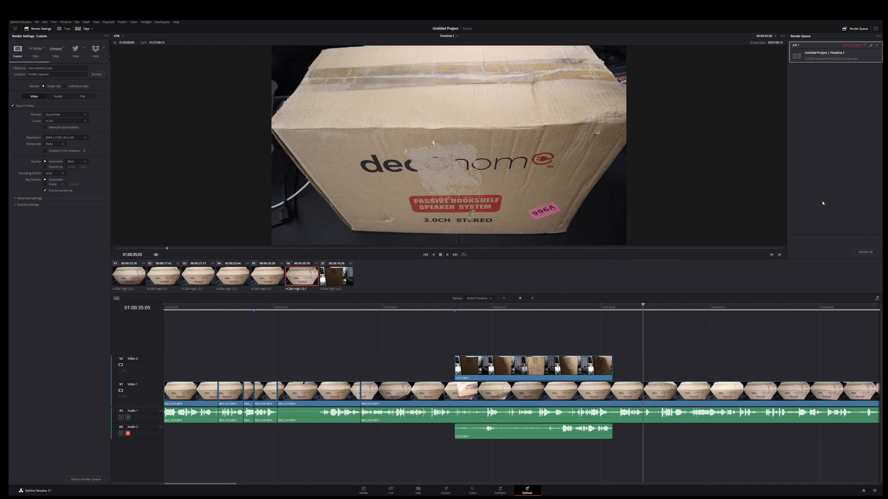